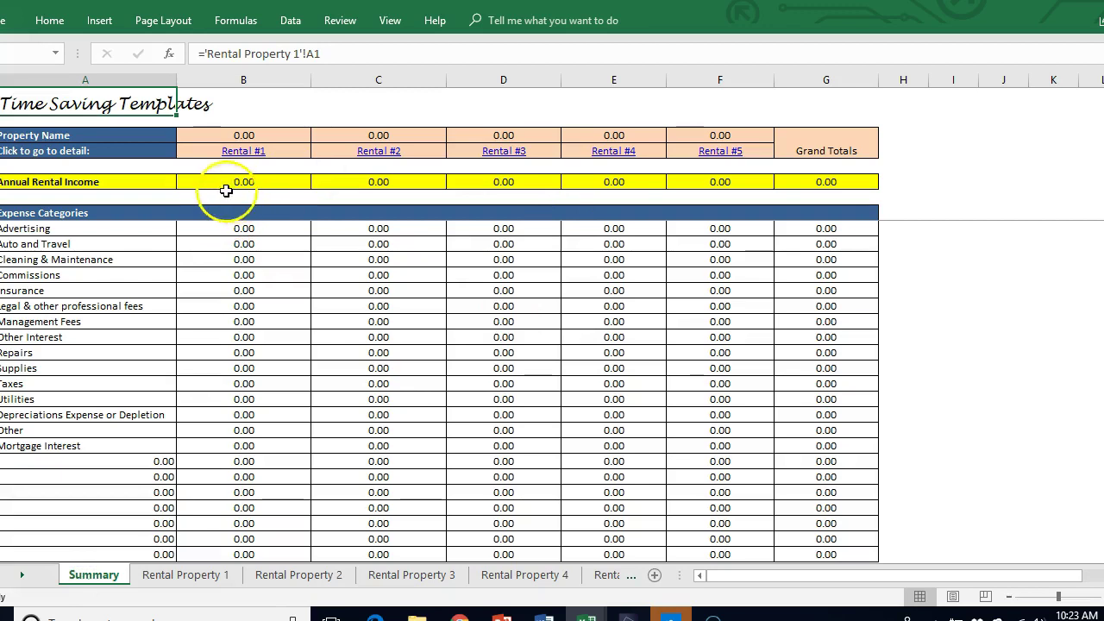
# Step: Open the Rental Property 2 sheet and examine its Rental Income Details and Expenses Detail columns
pyautogui.click(298, 577)
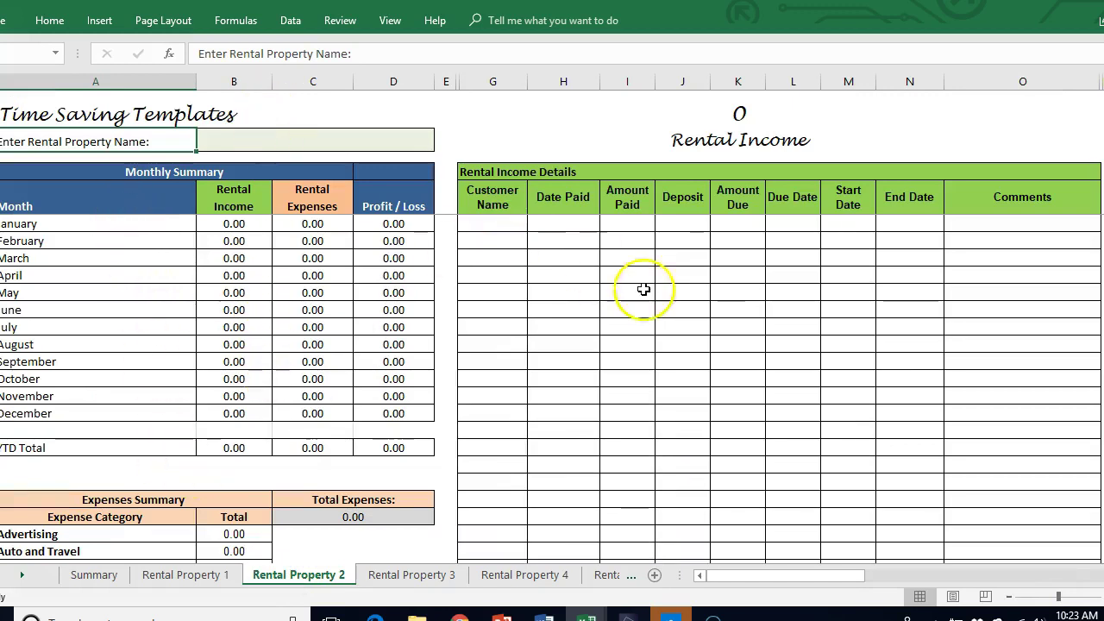
pyautogui.click(706, 324)
pyautogui.press('Right')
pyautogui.press('Right')
pyautogui.press('Right')
pyautogui.press('Right')
pyautogui.press('Right')
pyautogui.press('Right')
pyautogui.press('Right')
pyautogui.press('Right')
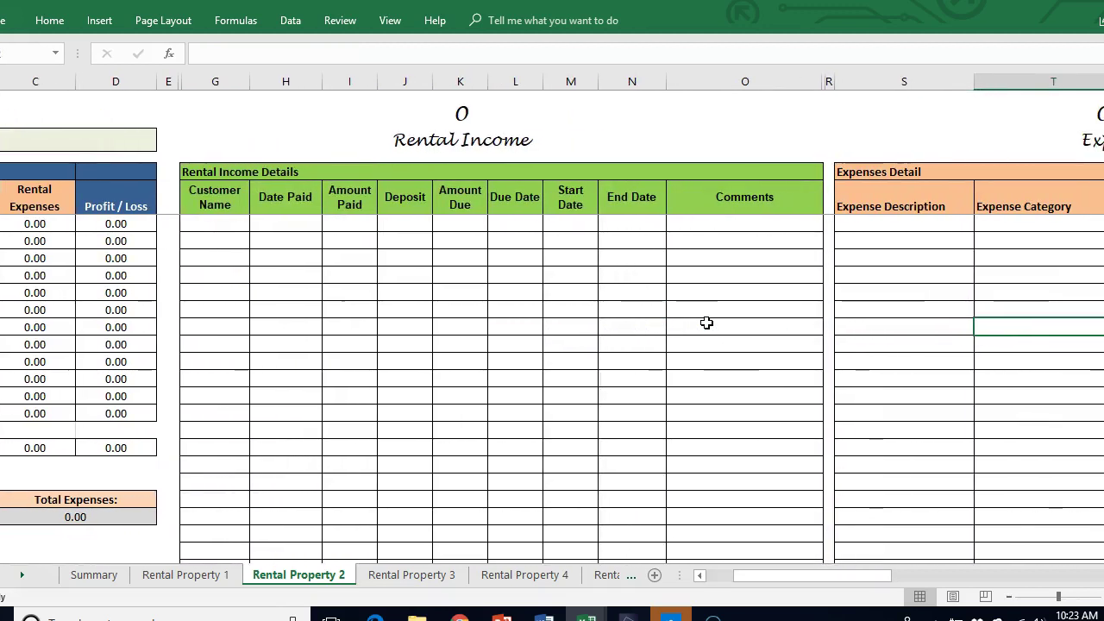
pyautogui.press('Up')
pyautogui.press('Up')
pyautogui.press('Up')
pyautogui.press('Up')
pyautogui.press('Right')
pyautogui.press('Right')
pyautogui.press('Right')
pyautogui.press('Right')
pyautogui.press('Right')
pyautogui.press('Left')
pyautogui.press('Left')
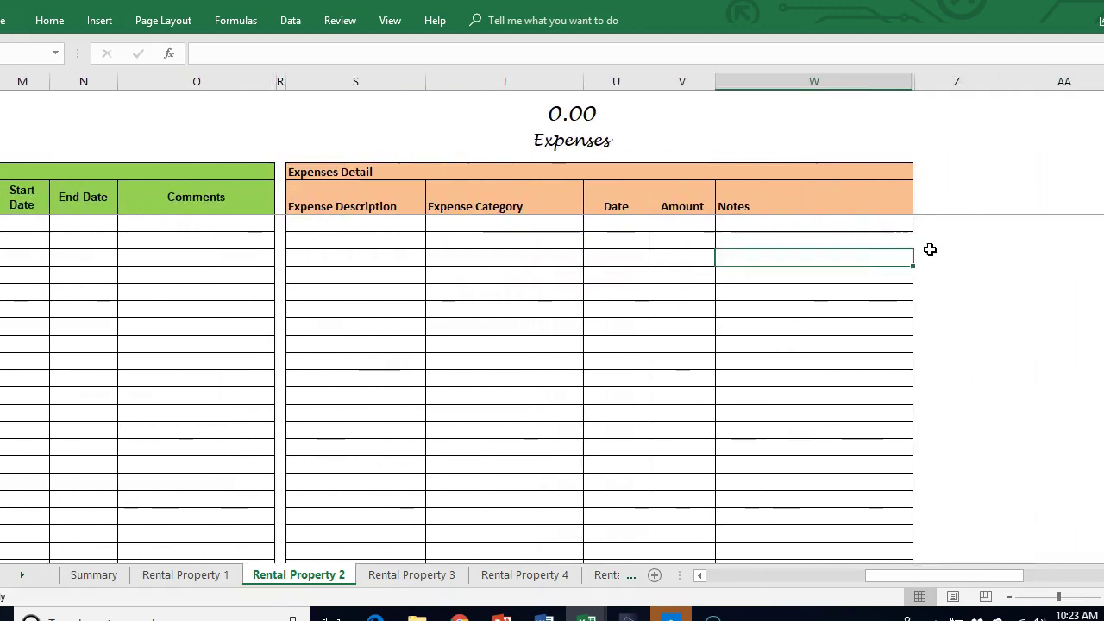
# Step: Review the choices offered for an Expense Category cell in Expenses Detail without picking one
pyautogui.click(552, 252)
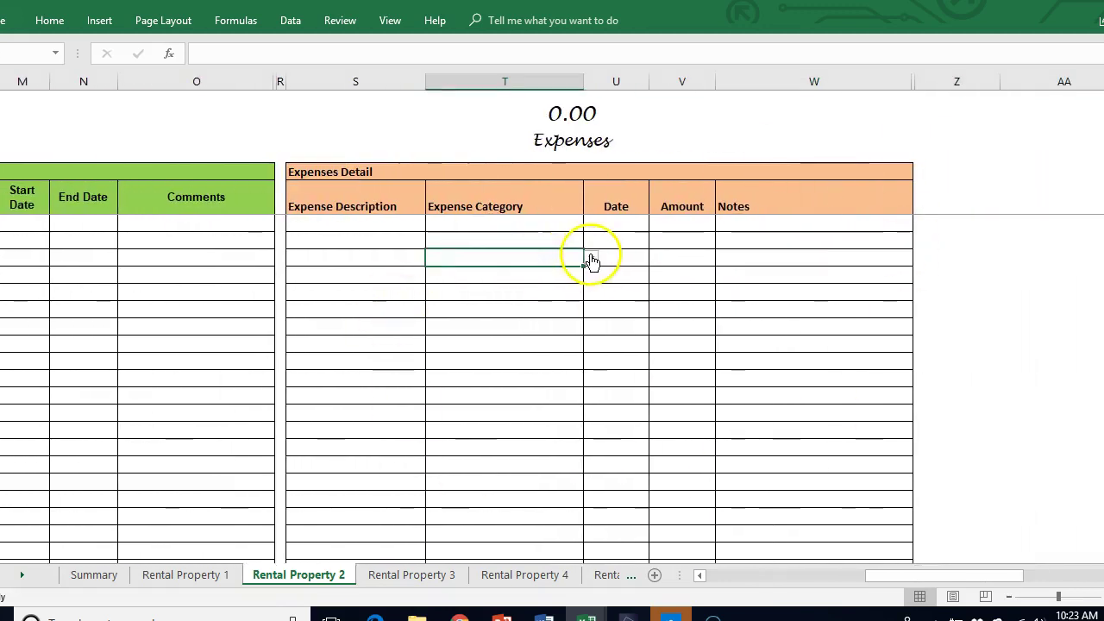
pyautogui.click(590, 257)
pyautogui.moveTo(587, 303); pyautogui.dragTo(593, 338)
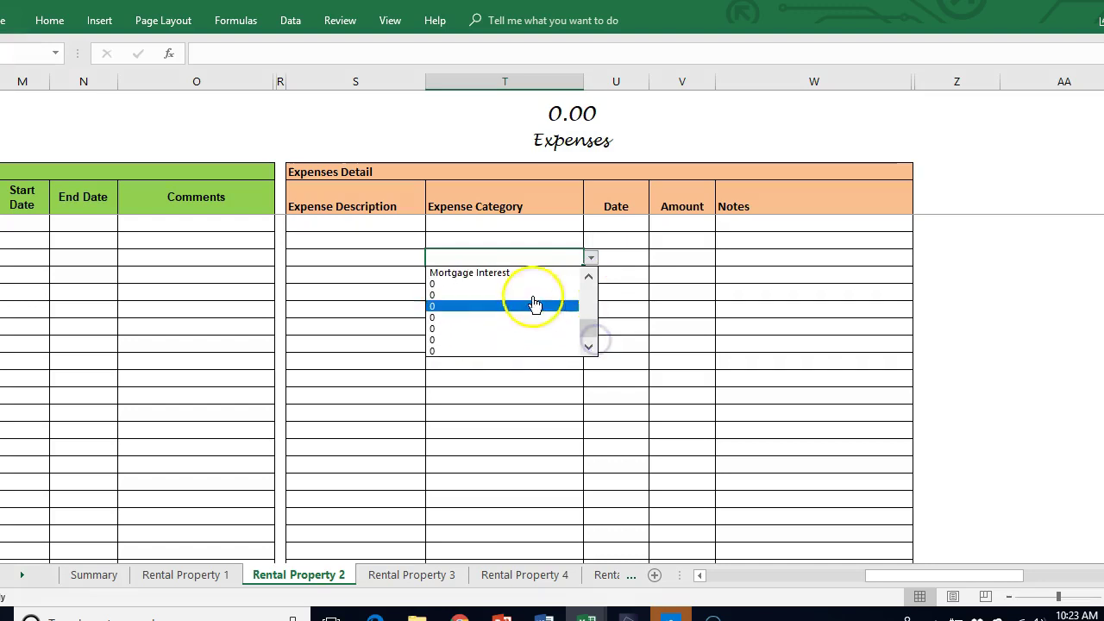
pyautogui.click(528, 377)
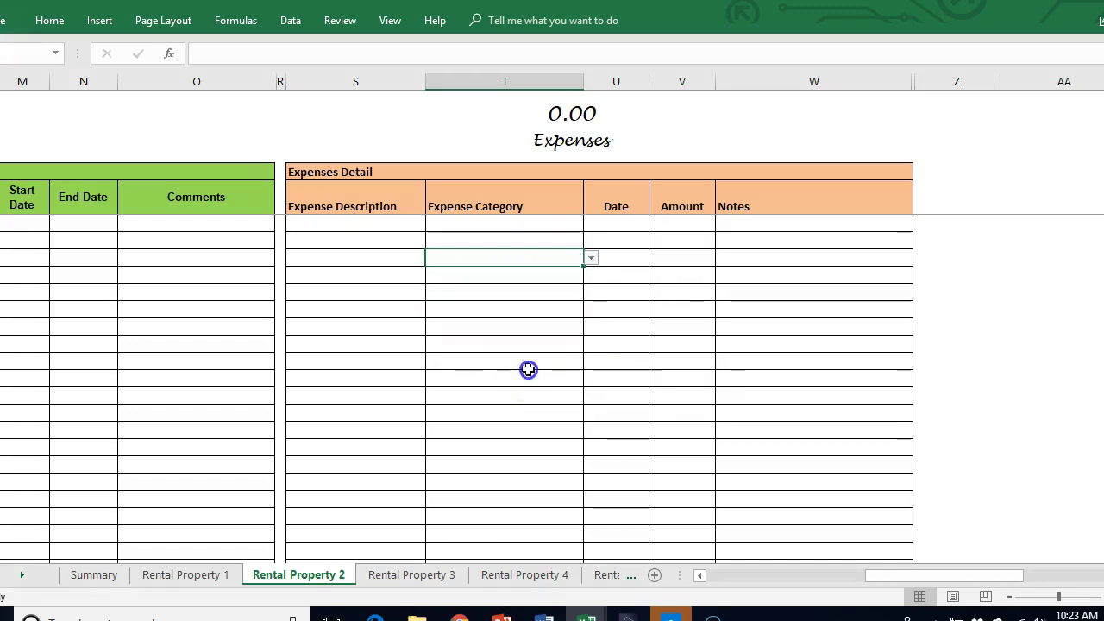
# Step: Examine the customizable expense category rows from Mortgage Interest downward on the Rental Property 1 sheet, and return to the Summary sheet
pyautogui.press('Left')
pyautogui.press('Left')
pyautogui.press('Left')
pyautogui.press('Left')
pyautogui.press('Left')
pyautogui.press('Left')
pyautogui.press('Left')
pyautogui.press('Left')
pyautogui.press('Left')
pyautogui.press('Left')
pyautogui.press('Left')
pyautogui.press('Left')
pyautogui.hotkey('ctrl', 'pageup')
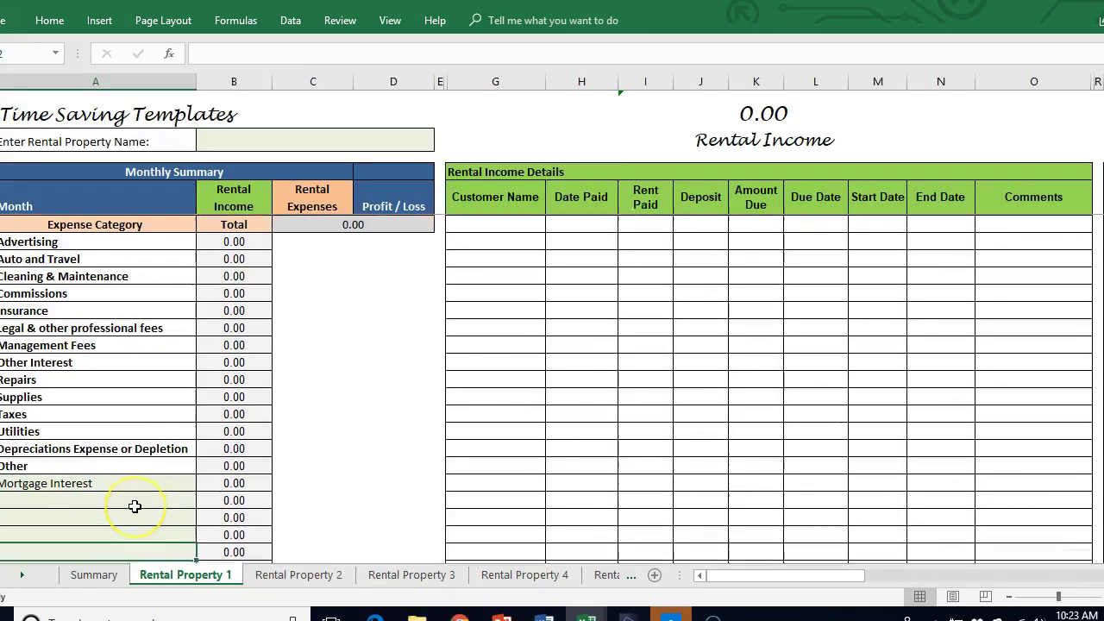
pyautogui.hotkey('ctrl', 'Down')
pyautogui.press('Up')
pyautogui.moveTo(123, 394); pyautogui.dragTo(122, 520)
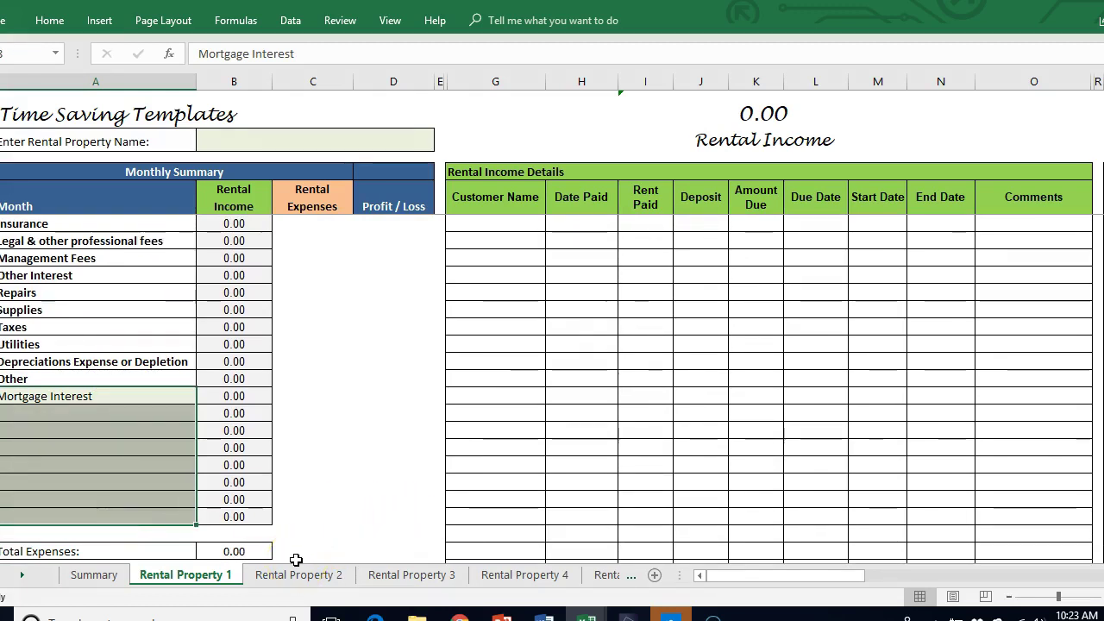
pyautogui.click(93, 575)
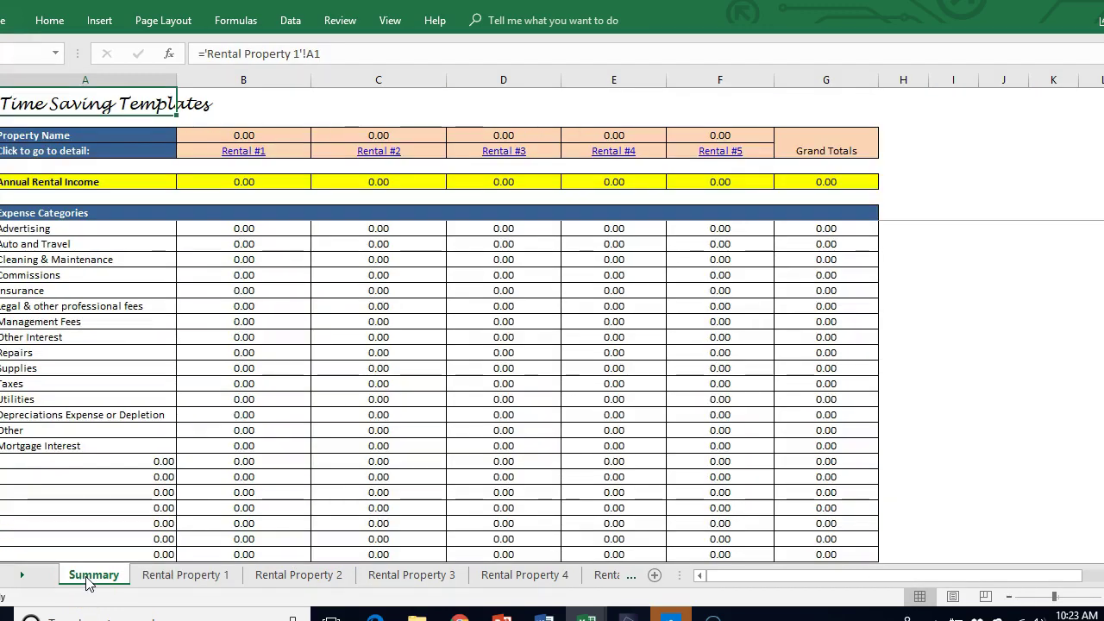
# Step: View the PowerPoint slide, return to the Landlords Template workbook in Excel and widen its sheet tab area to show all property sheets
pyautogui.click(502, 616)
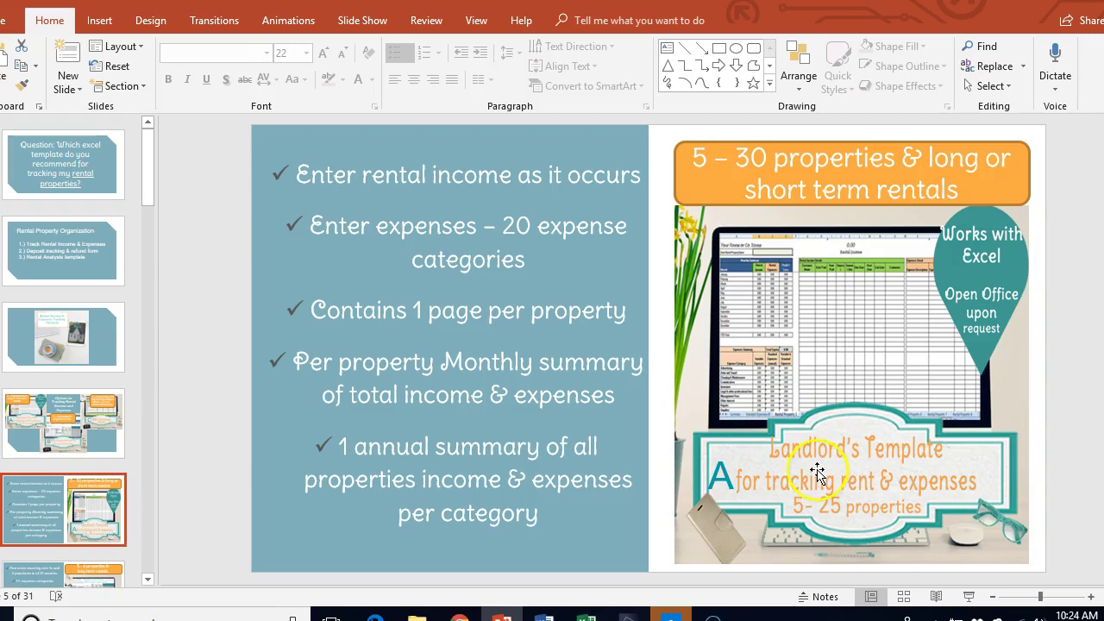
pyautogui.moveTo(585, 618)
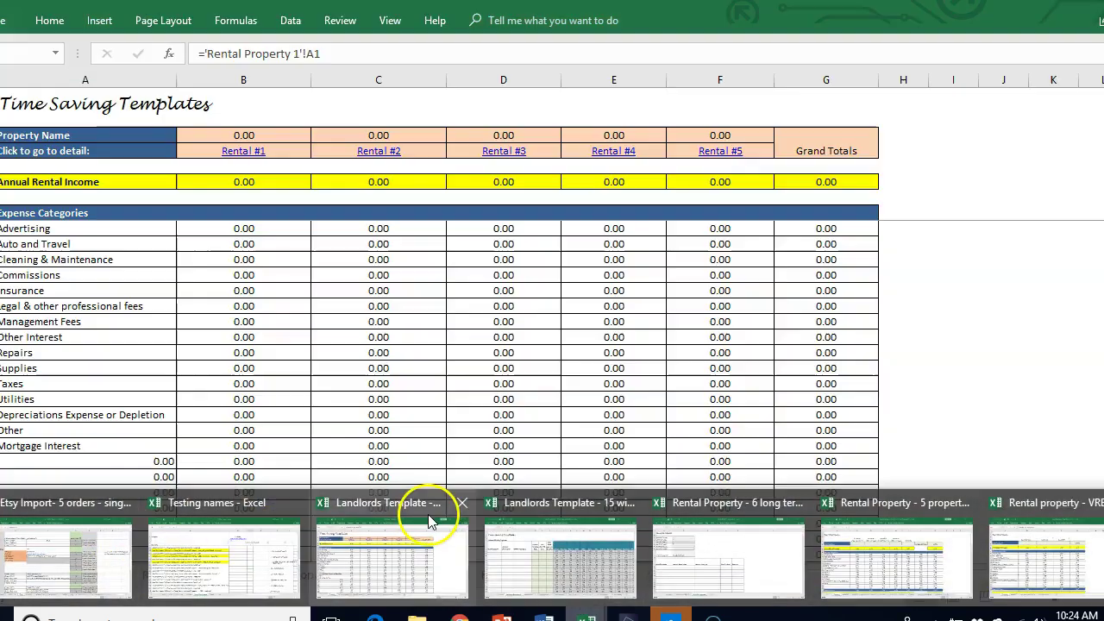
pyautogui.click(428, 514)
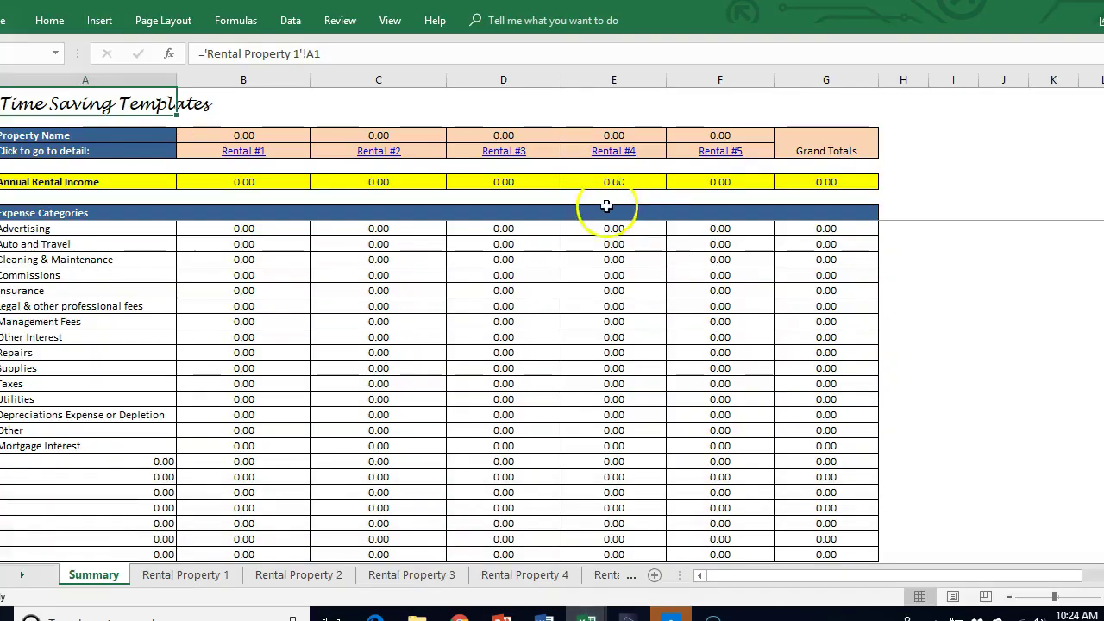
pyautogui.moveTo(680, 571); pyautogui.dragTo(927, 552)
# Step: Switch to the 15-property Landlords Template workbook and examine the Monthly Rate, Late Fee and Other Fee columns on its Rental Property 1 sheet
pyautogui.moveTo(586, 617)
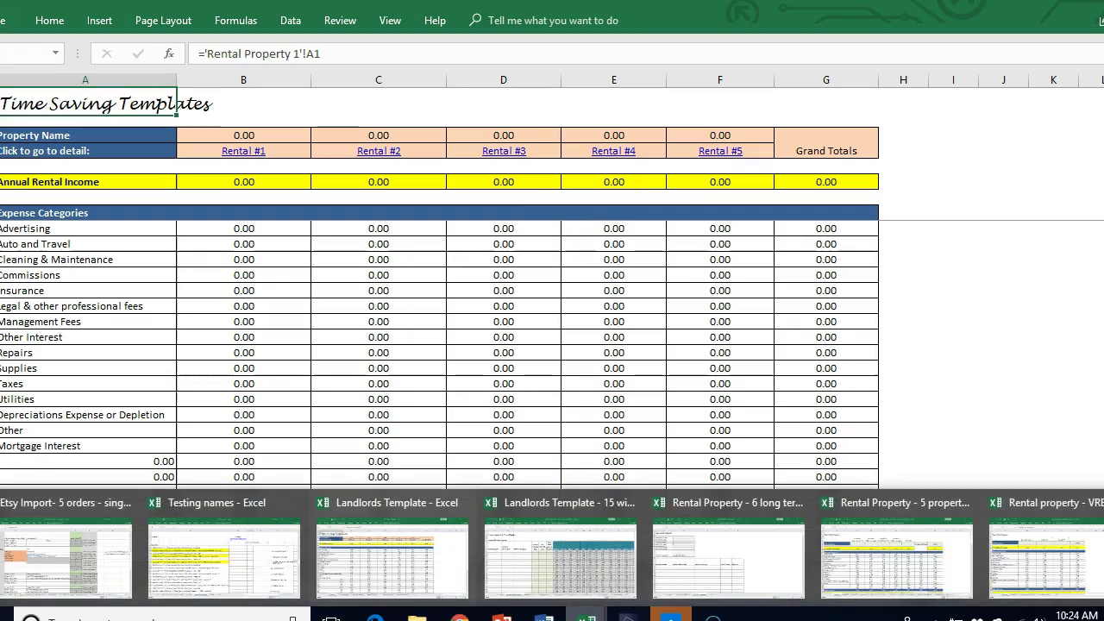
pyautogui.click(574, 549)
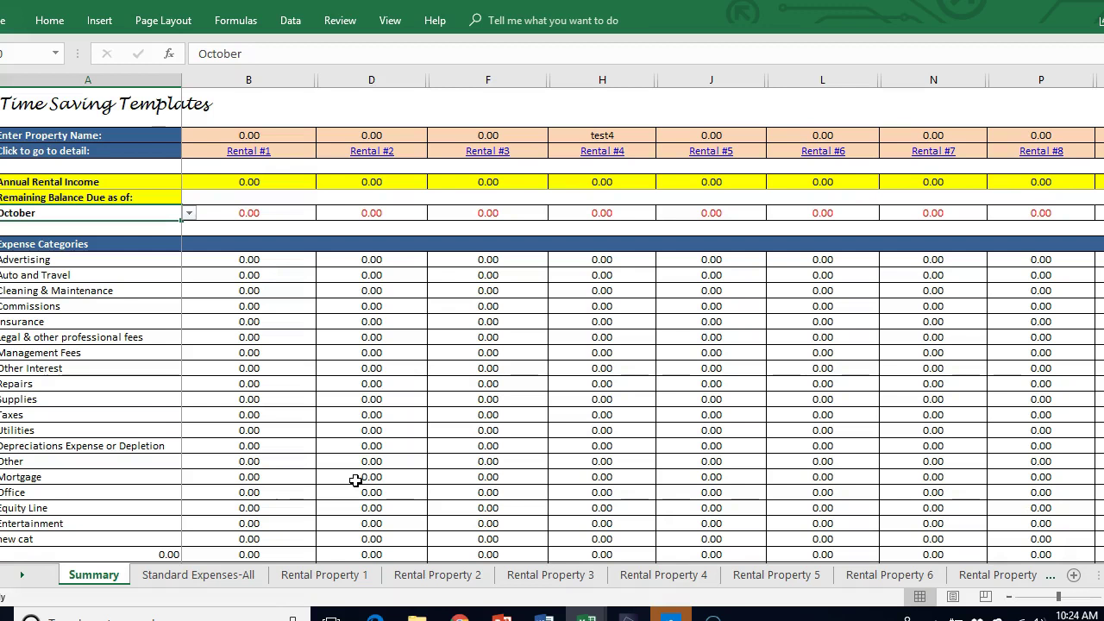
pyautogui.click(332, 576)
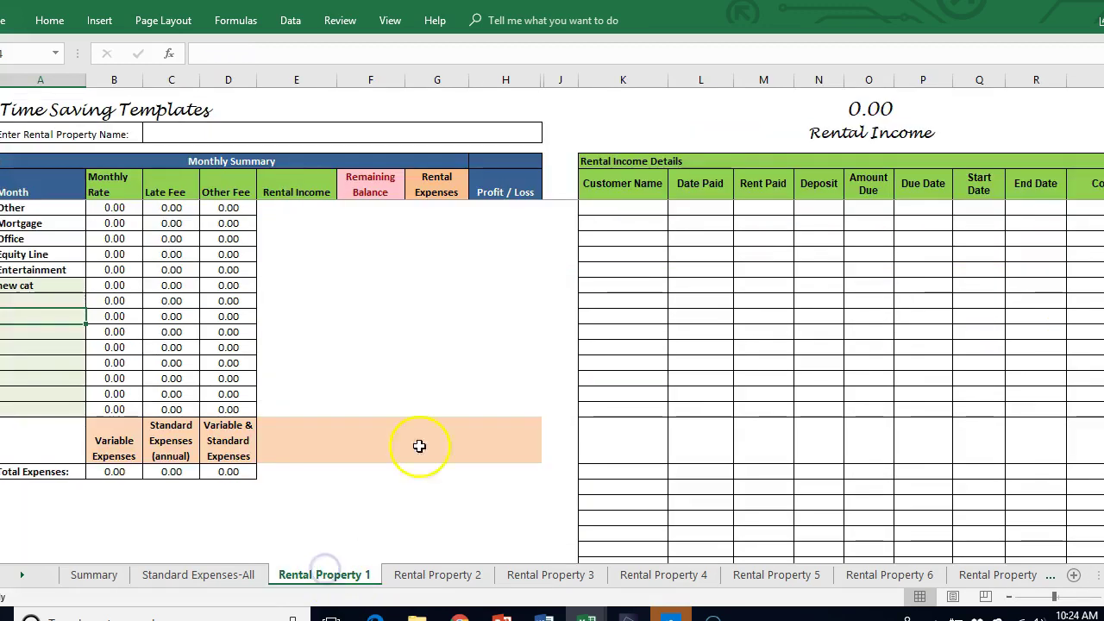
pyautogui.click(380, 184)
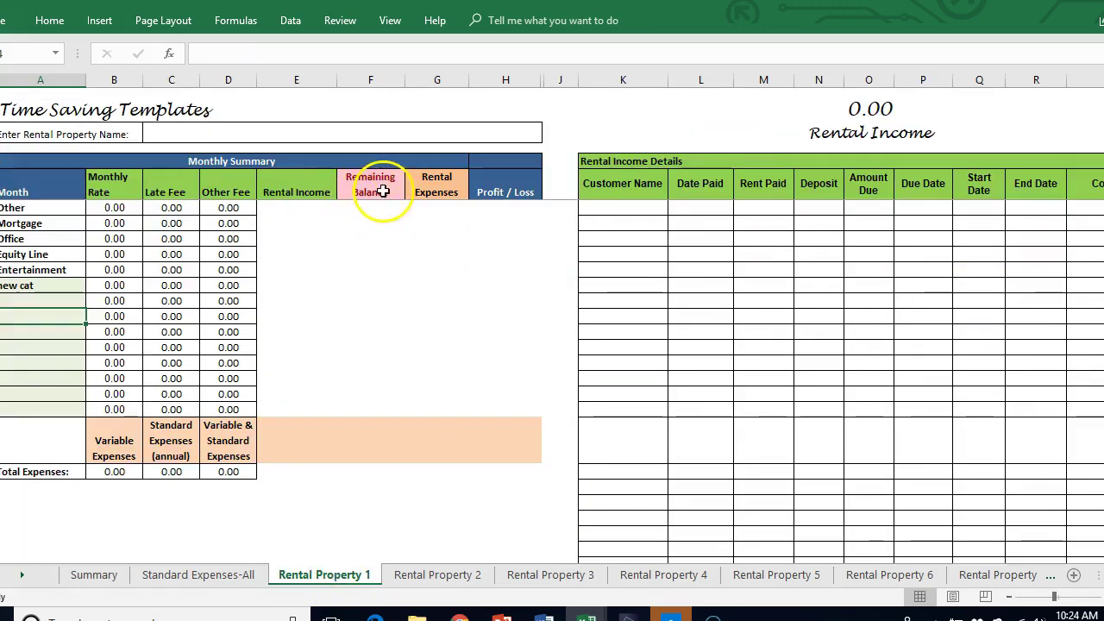
pyautogui.scroll(-5, 383, 191)
pyautogui.press('Left')
pyautogui.press('Left')
pyautogui.press('Left')
pyautogui.press('Left')
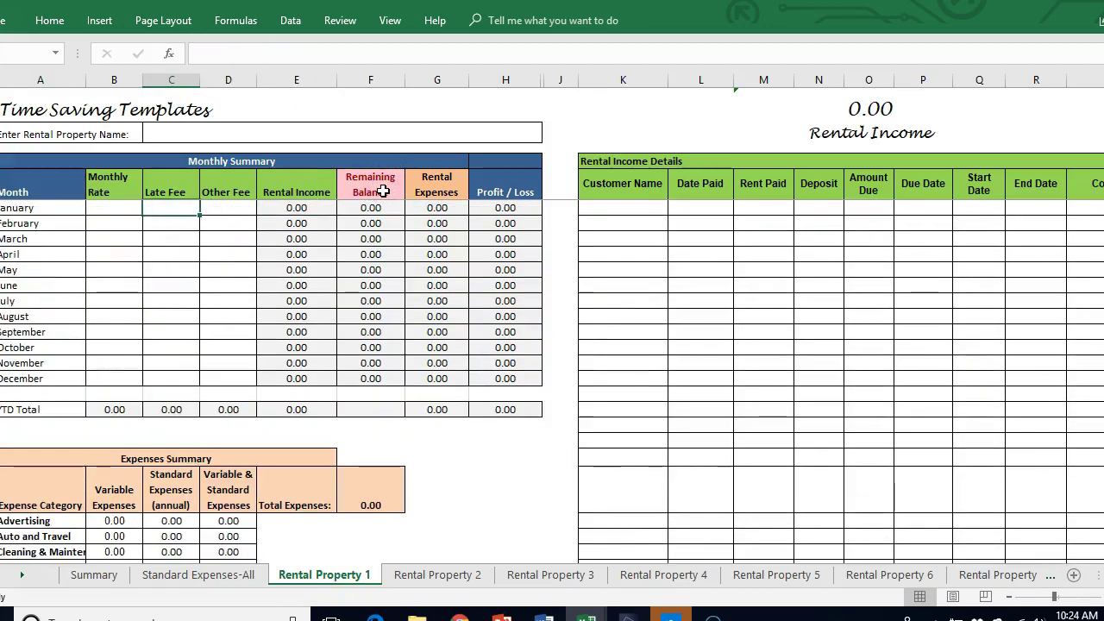
pyautogui.press('Right')
pyautogui.press('Down')
pyautogui.press('Right')
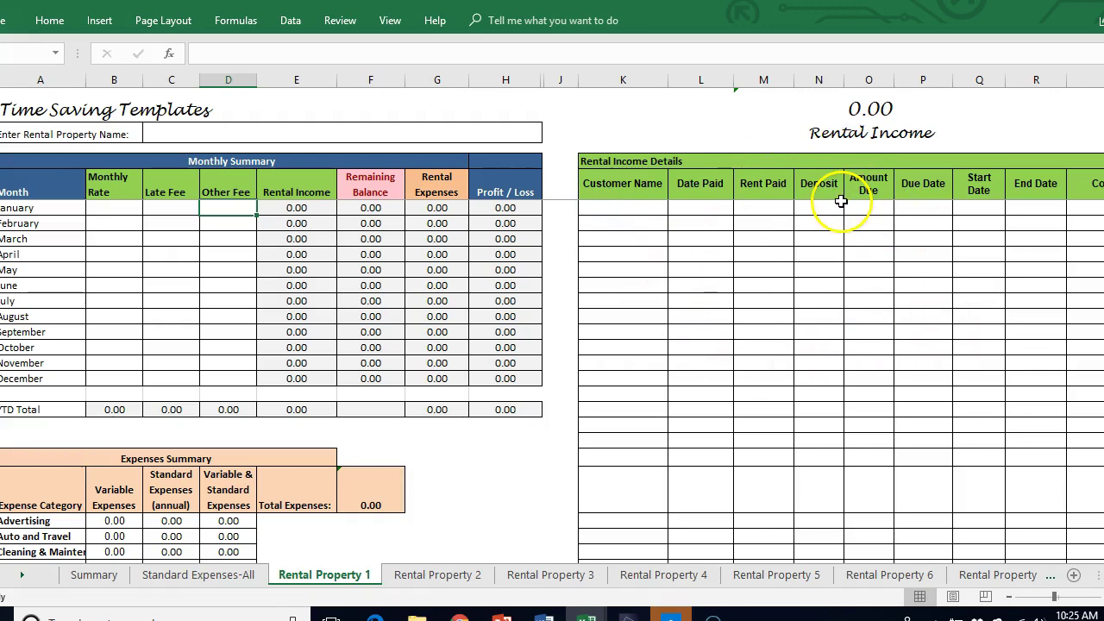
pyautogui.click(106, 209)
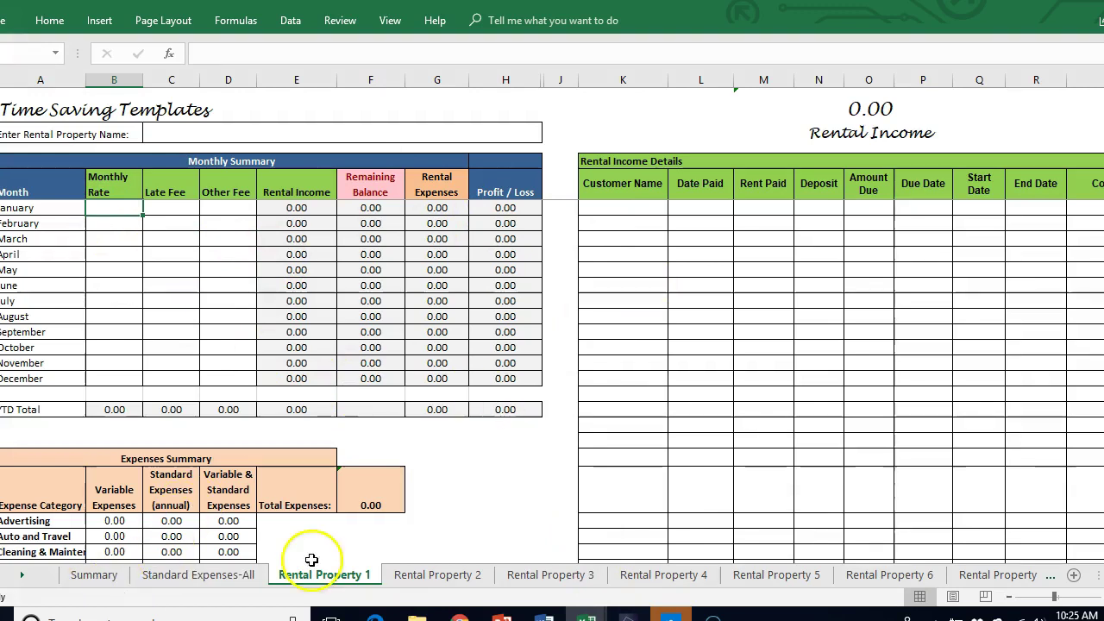
# Step: Return to the five-property Landlords Template workbook and examine the Monthly Summary and Rent Paid column on its Rental Property 1 sheet
pyautogui.moveTo(585, 613)
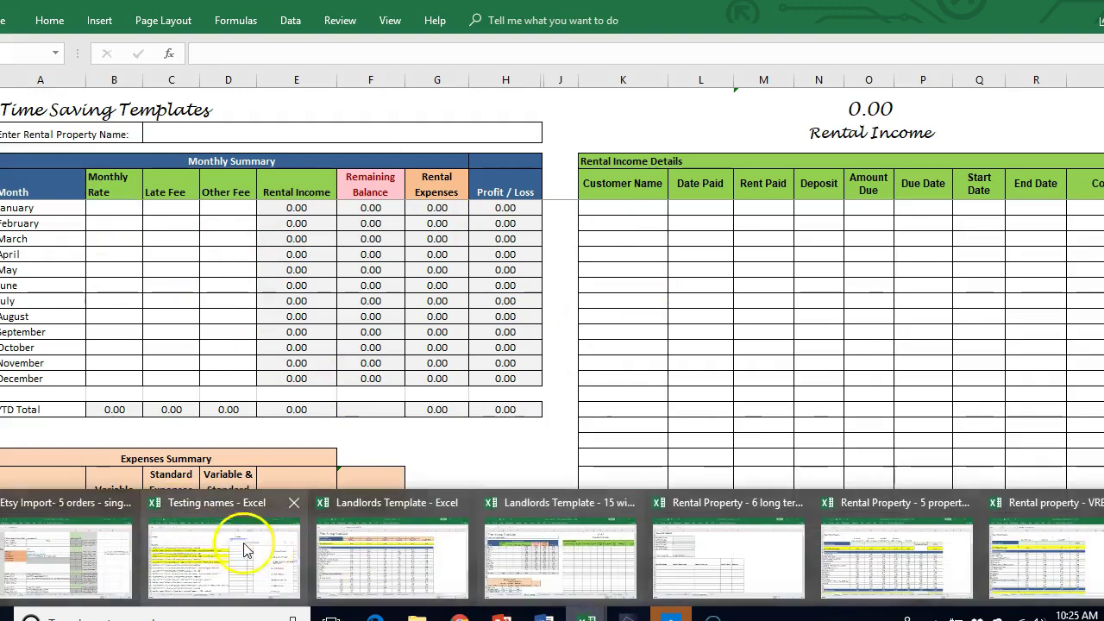
pyautogui.click(406, 556)
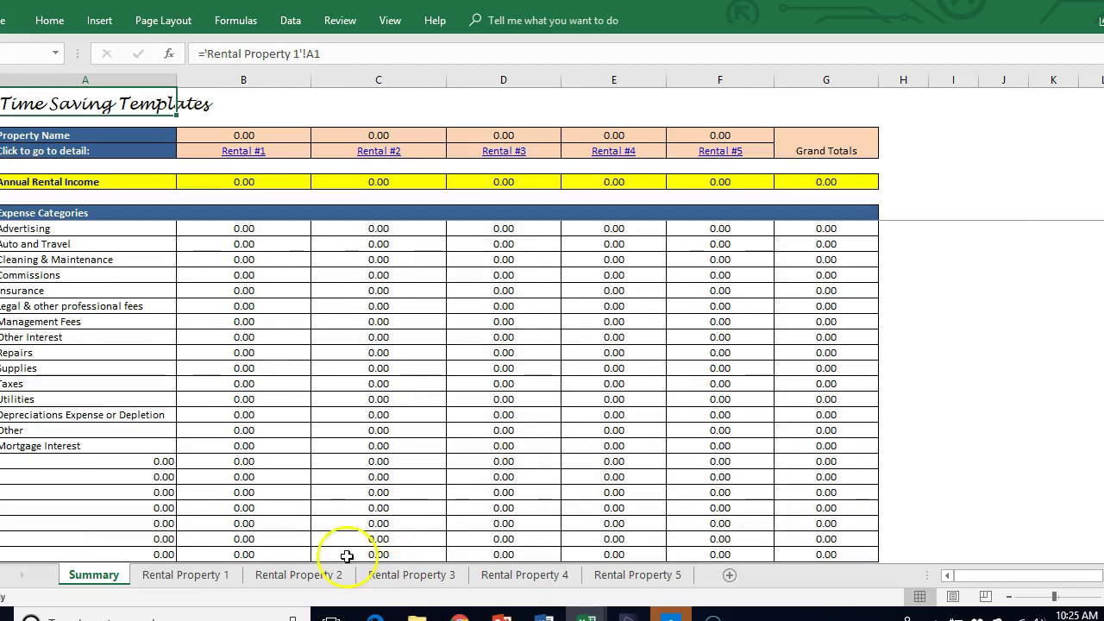
pyautogui.click(205, 575)
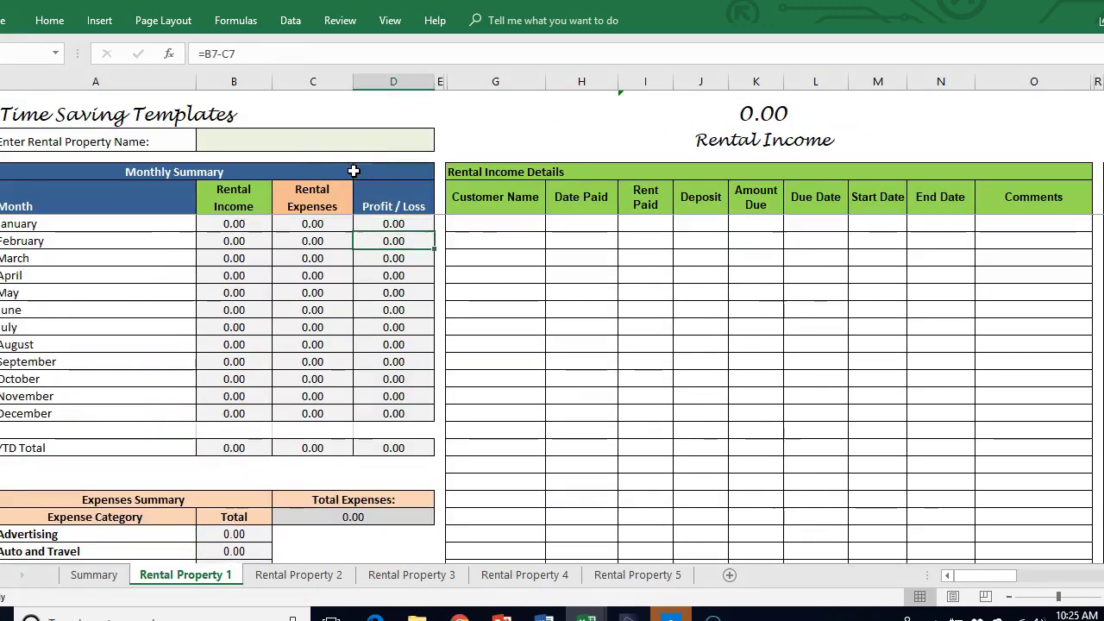
pyautogui.press('Left')
pyautogui.press('Left')
pyautogui.press('Right')
pyautogui.press('Right')
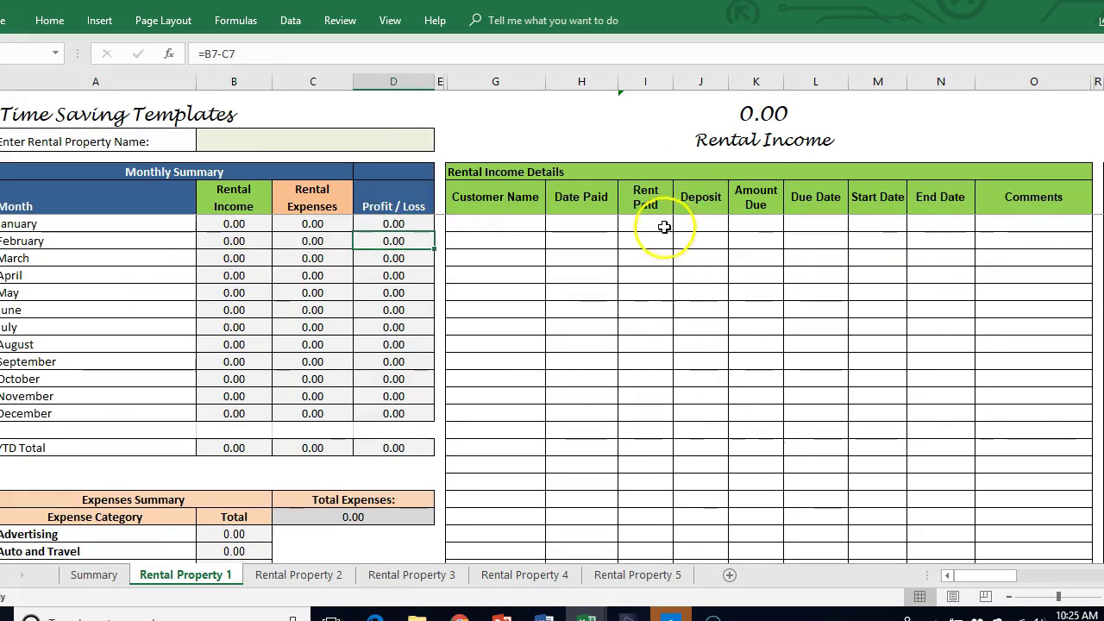
pyautogui.click(668, 317)
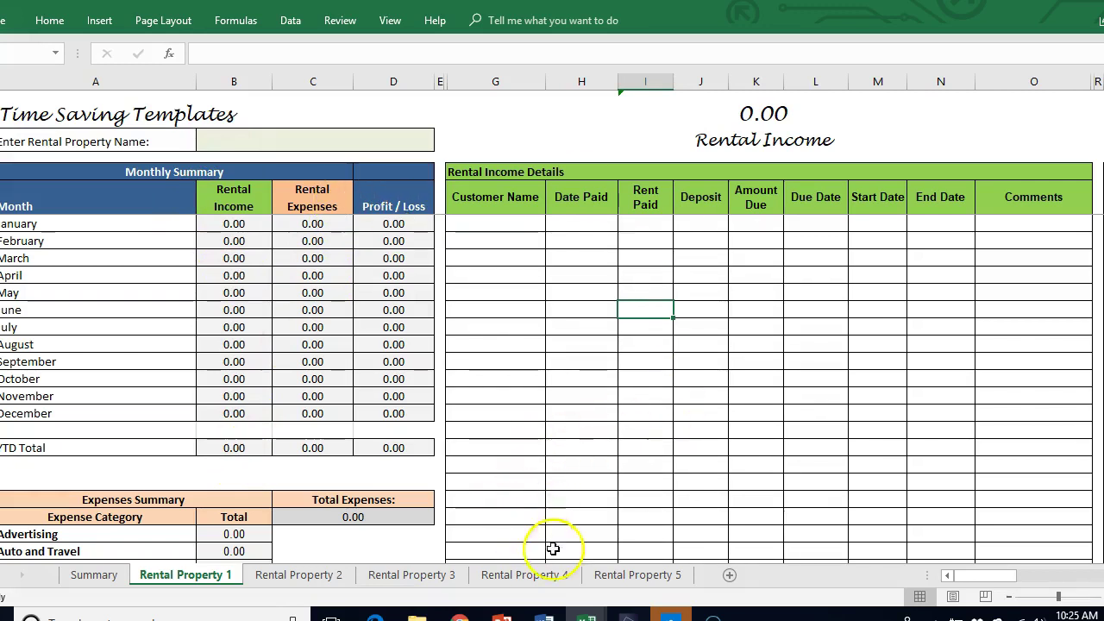
# Step: Switch to the PowerPoint presentation, review the 5 – 30 properties slide and move on through the slides
pyautogui.click(501, 614)
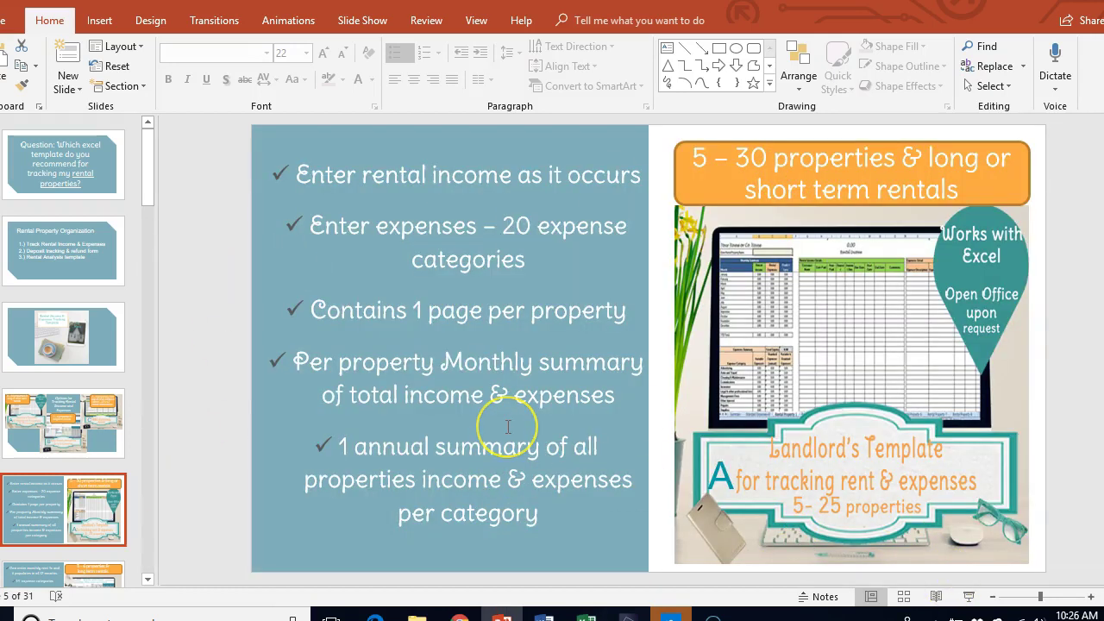
pyautogui.scroll(-2, 508, 426)
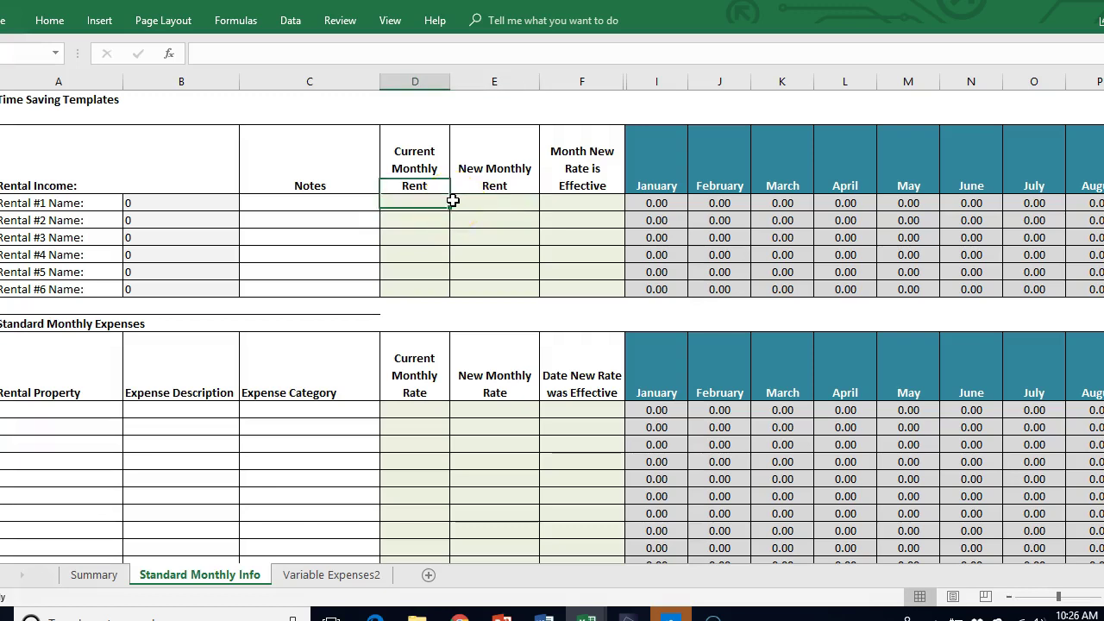
# Step: Enter 500 as Rental #1's current monthly rent and 550 as its new monthly rent
pyautogui.click(452, 201)
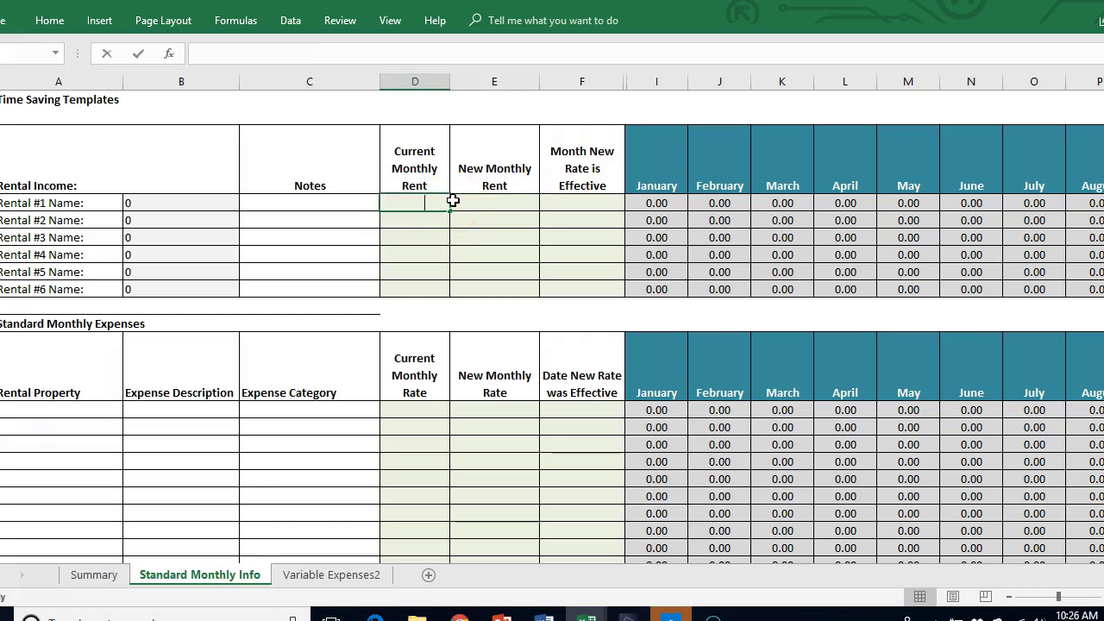
pyautogui.write('500')
pyautogui.press('Return')
pyautogui.press('Return')
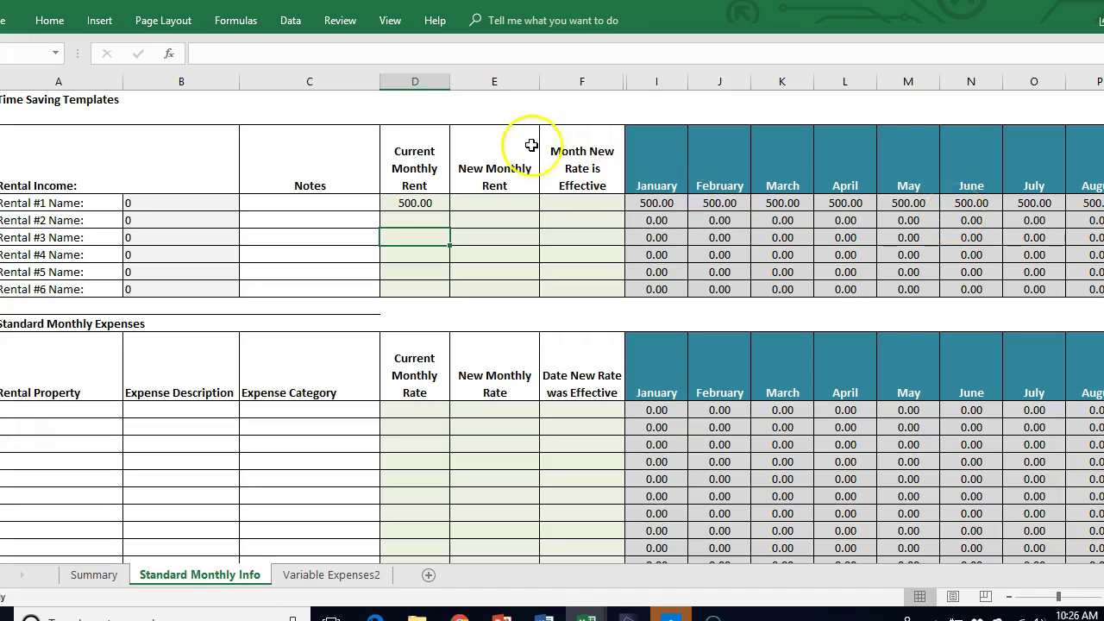
pyautogui.click(526, 198)
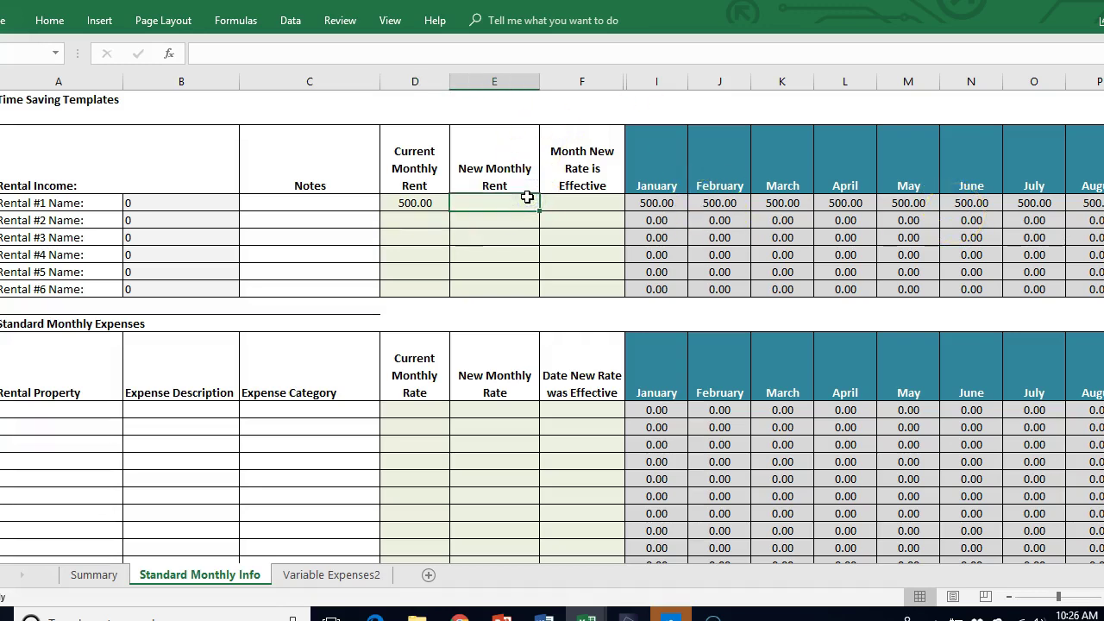
pyautogui.write('550')
pyautogui.press('Return')
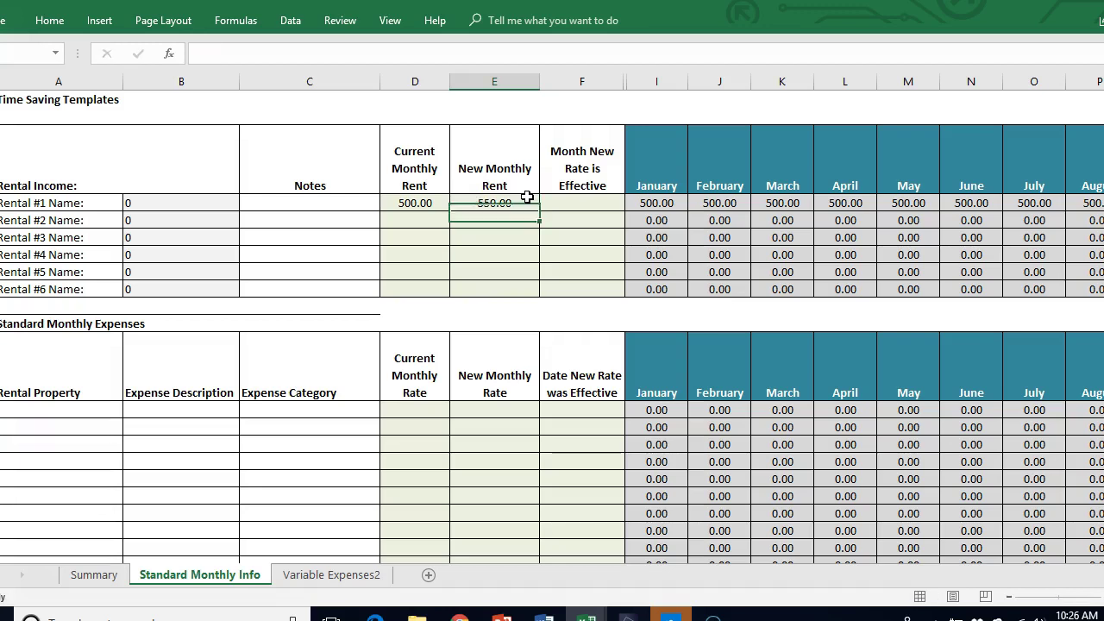
# Step: Set the month Rental #1's new rate is effective to 5/1/2013
pyautogui.click(616, 200)
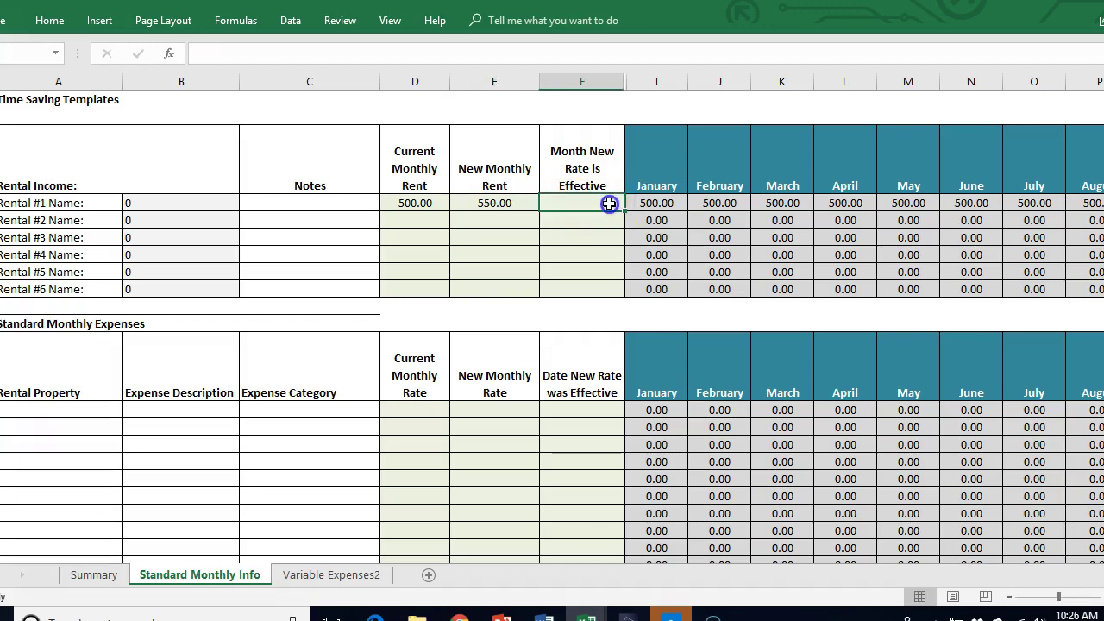
pyautogui.click(632, 202)
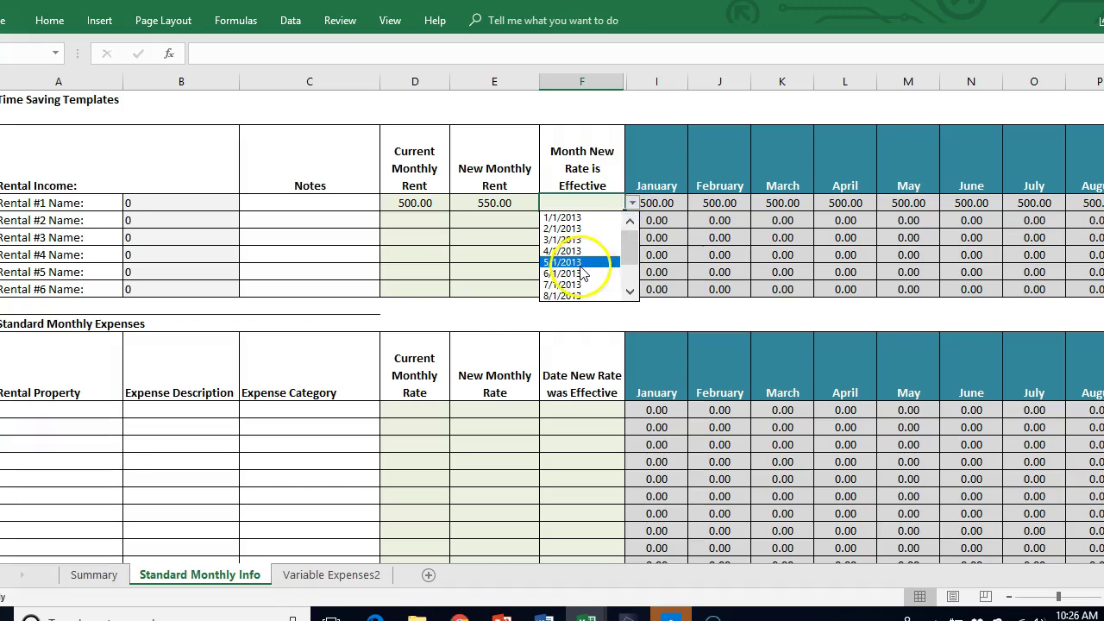
pyautogui.click(581, 263)
pyautogui.click(576, 255)
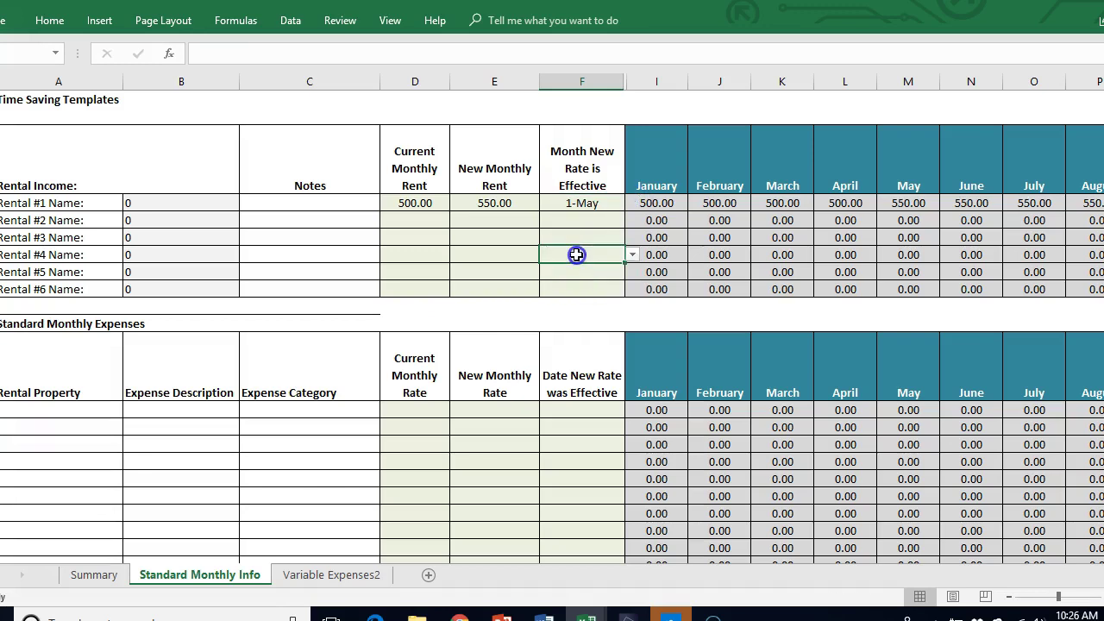
# Step: Examine Rental #1's calculated rent and formulas for April and May
pyautogui.press('Right')
pyautogui.press('Right')
pyautogui.press('Right')
pyautogui.press('Right')
pyautogui.press('Up')
pyautogui.press('Up')
pyautogui.press('Up')
pyautogui.press('Up')
pyautogui.press('Down')
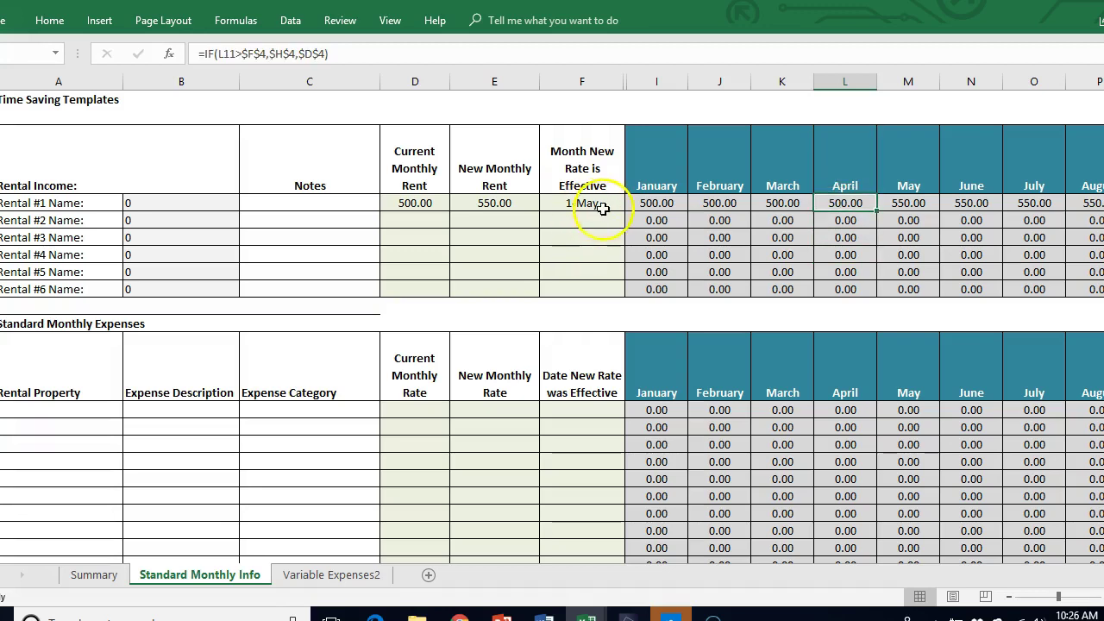
pyautogui.click(909, 203)
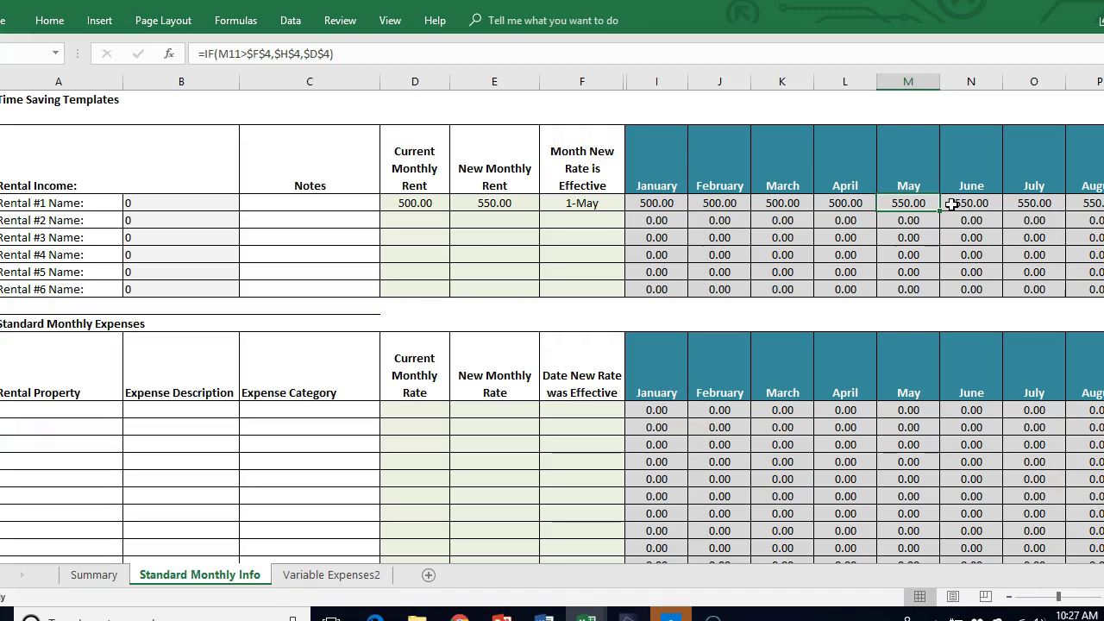
# Step: Override Rental #1's calculated April rent with 300
pyautogui.press('Left')
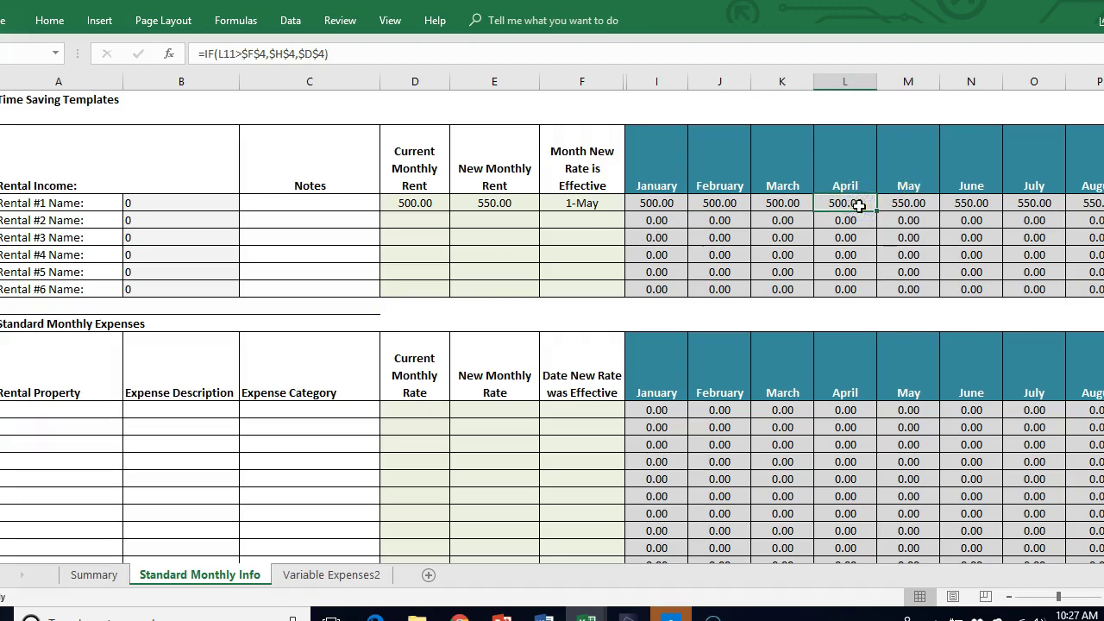
pyautogui.write('3')
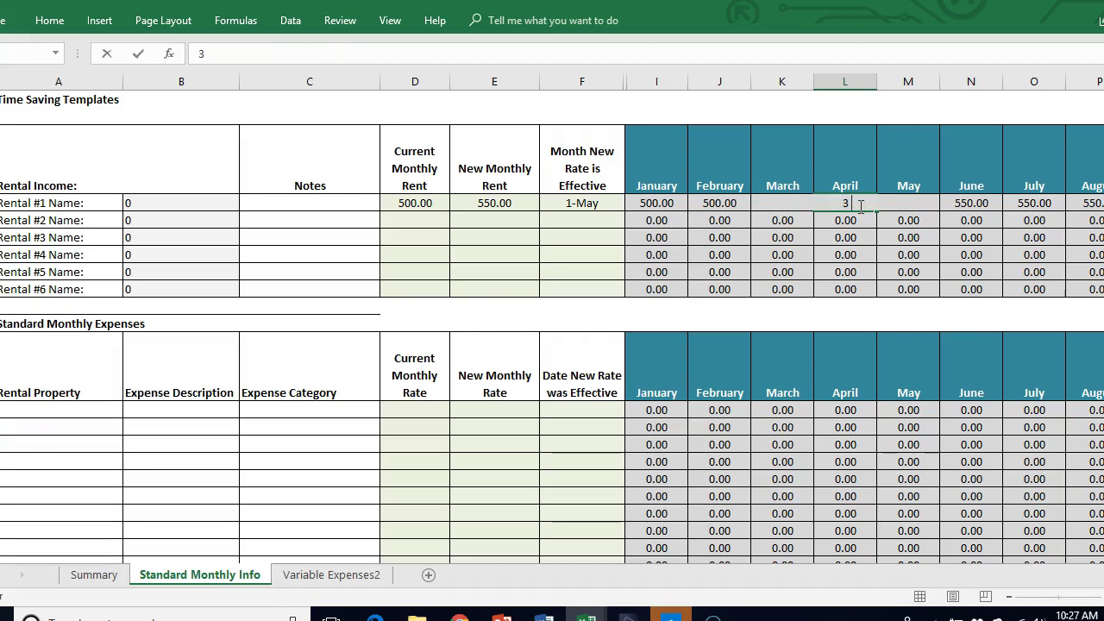
pyautogui.press('Escape')
pyautogui.press('Escape')
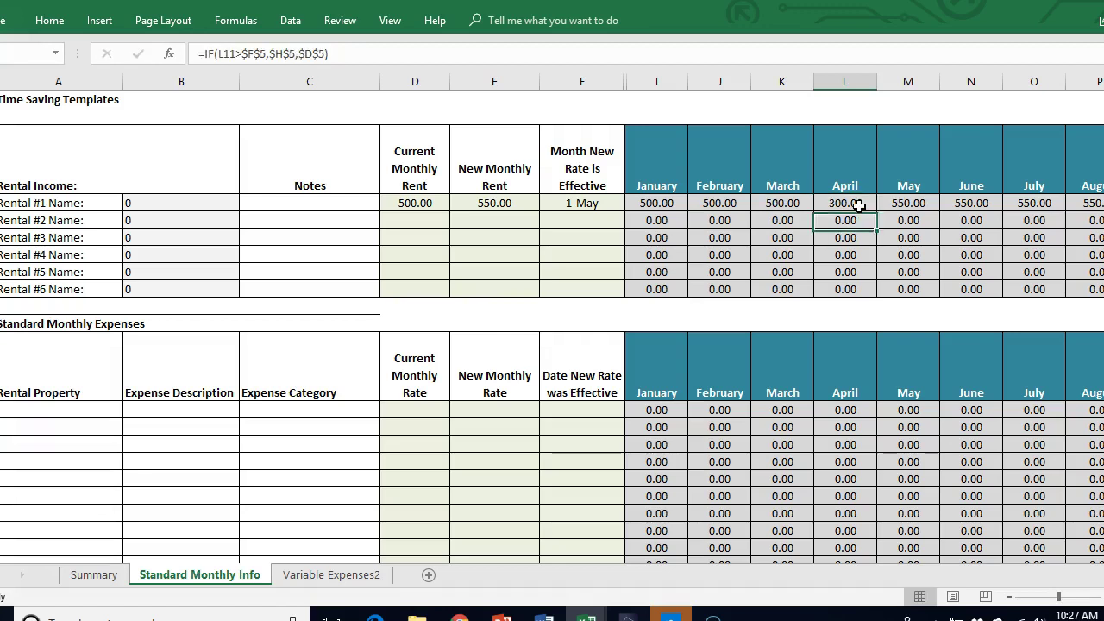
pyautogui.write('300')
pyautogui.hotkey('ctrl', 'Return')
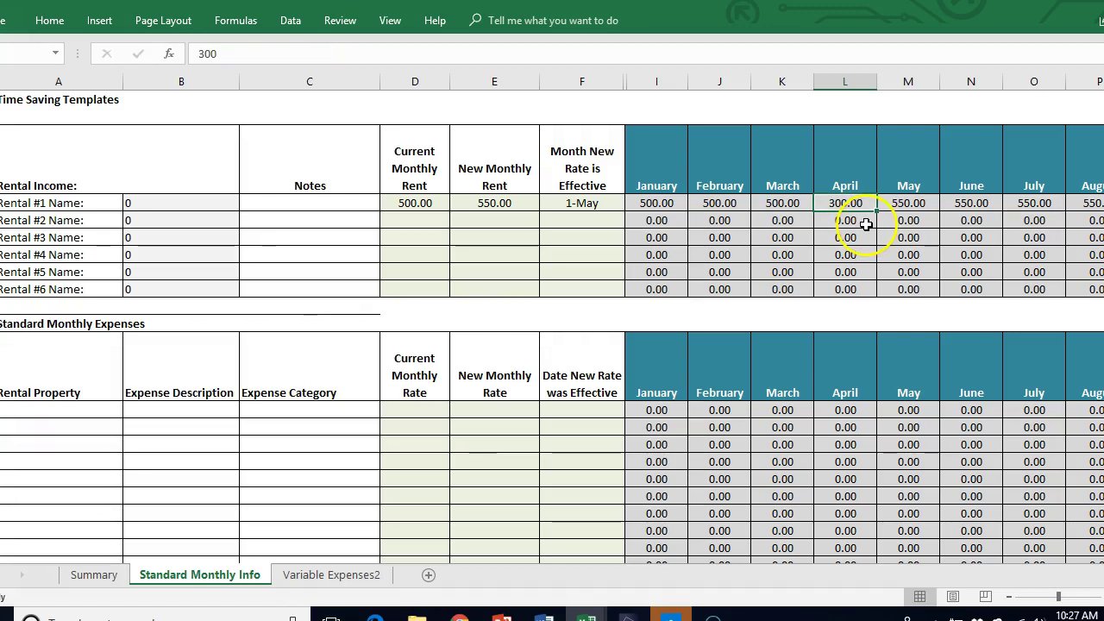
# Step: In the first standard monthly expense row, choose Cleaning & Maintenance as the category and enter 300 as the current monthly rate
pyautogui.click(180, 413)
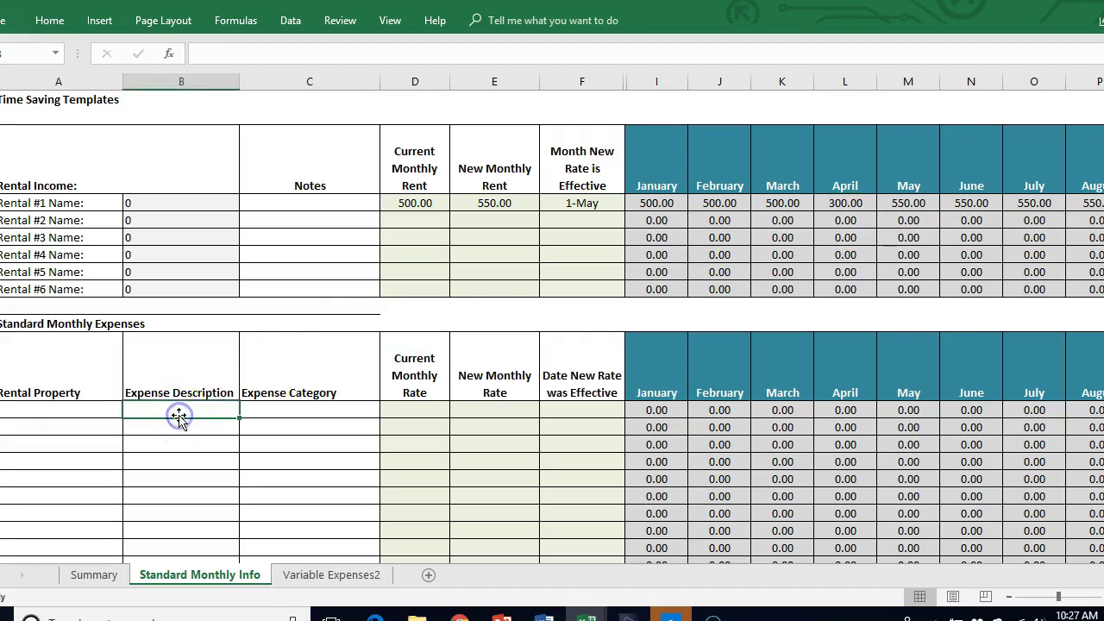
pyautogui.click(271, 415)
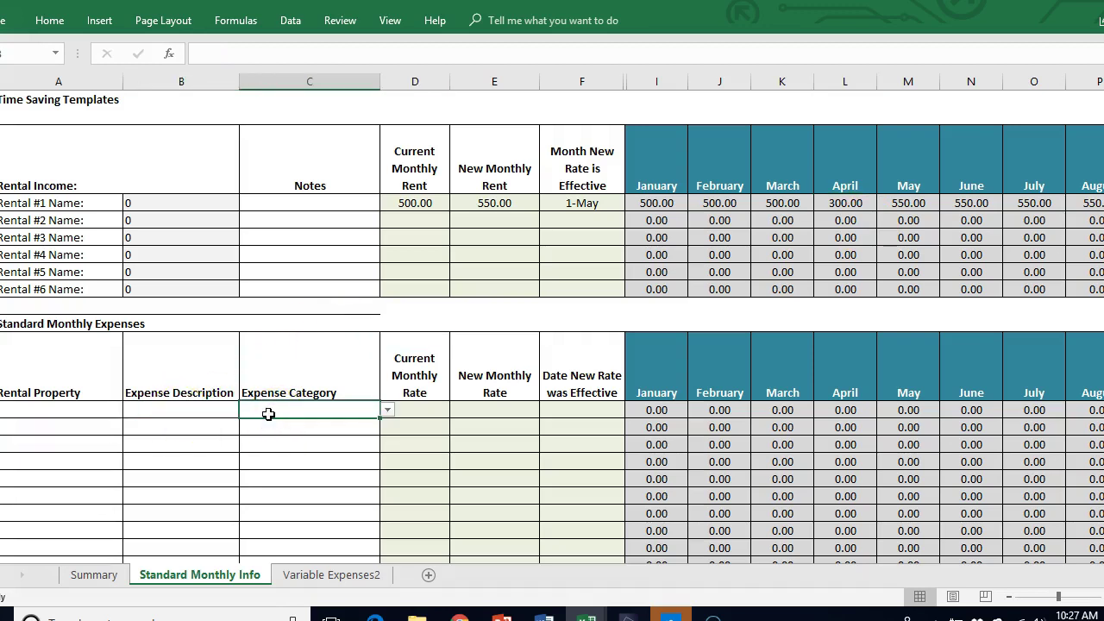
pyautogui.click(388, 411)
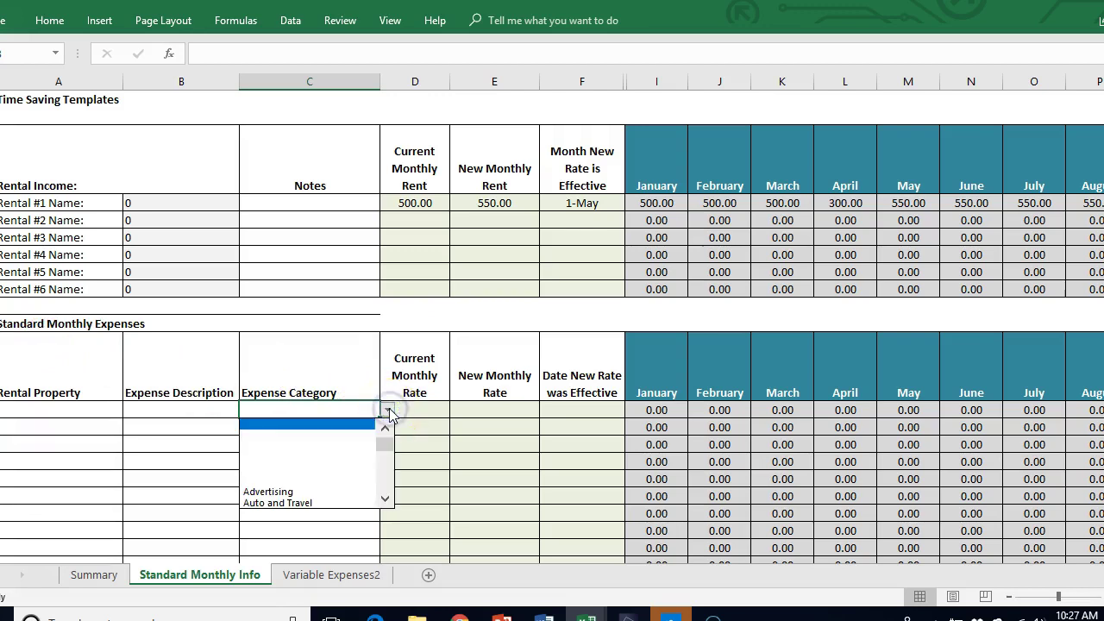
pyautogui.click(385, 498)
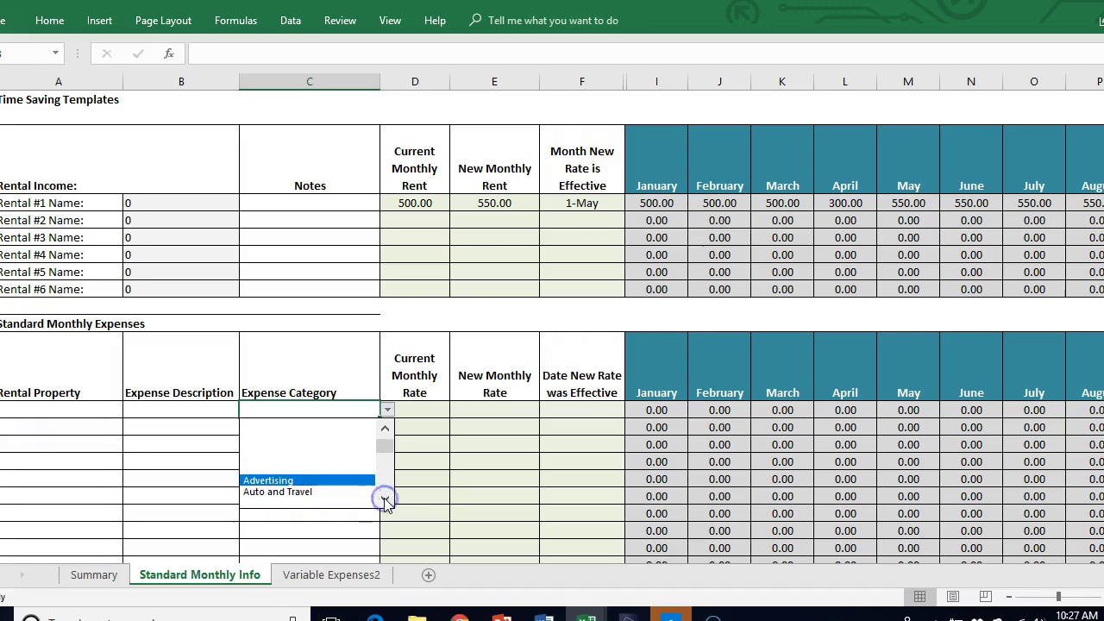
pyautogui.click(298, 447)
pyautogui.click(444, 411)
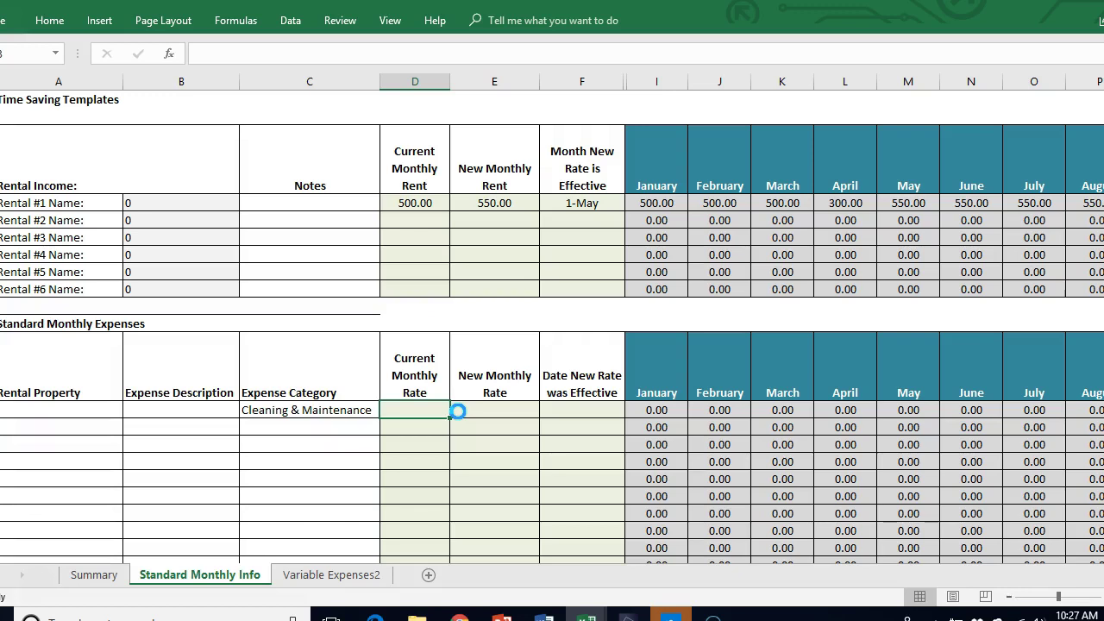
pyautogui.write('300')
pyautogui.hotkey('ctrl', 'Return')
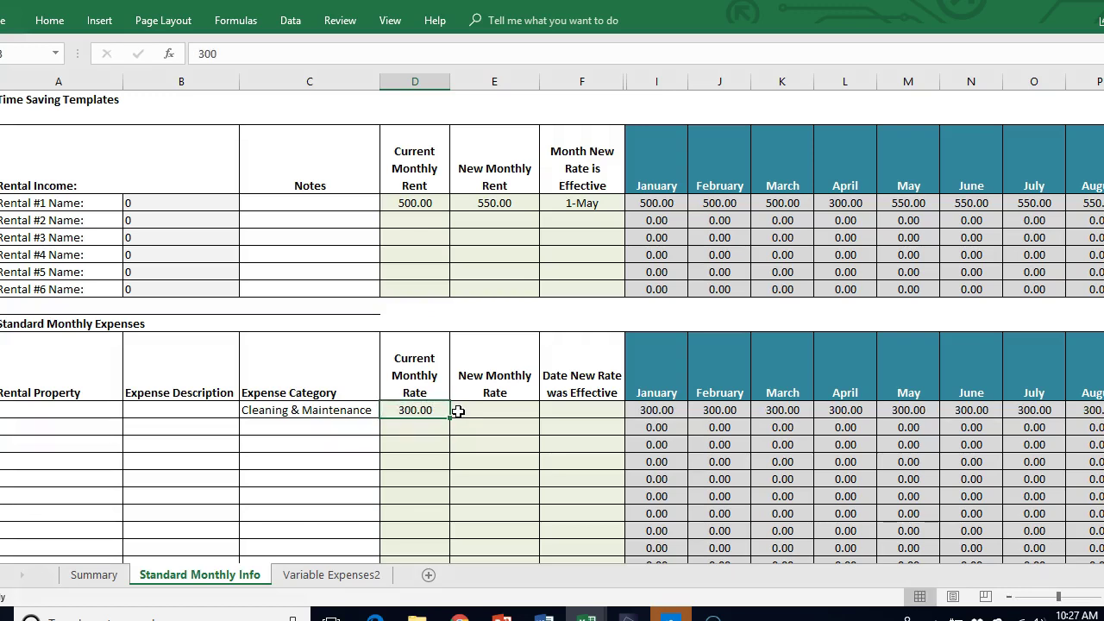
# Step: Examine the Cleaning & Maintenance expense amounts and formulas across the months, returning to the row's Rental Property cell
pyautogui.press('Right')
pyautogui.press('Right')
pyautogui.press('Right')
pyautogui.press('Right')
pyautogui.press('Right')
pyautogui.press('Right')
pyautogui.press('Right')
pyautogui.press('Right')
pyautogui.press('Right')
pyautogui.press('Right')
pyautogui.press('Right')
pyautogui.press('Right')
pyautogui.press('Right')
pyautogui.press('Right')
pyautogui.press('Right')
pyautogui.press('Right')
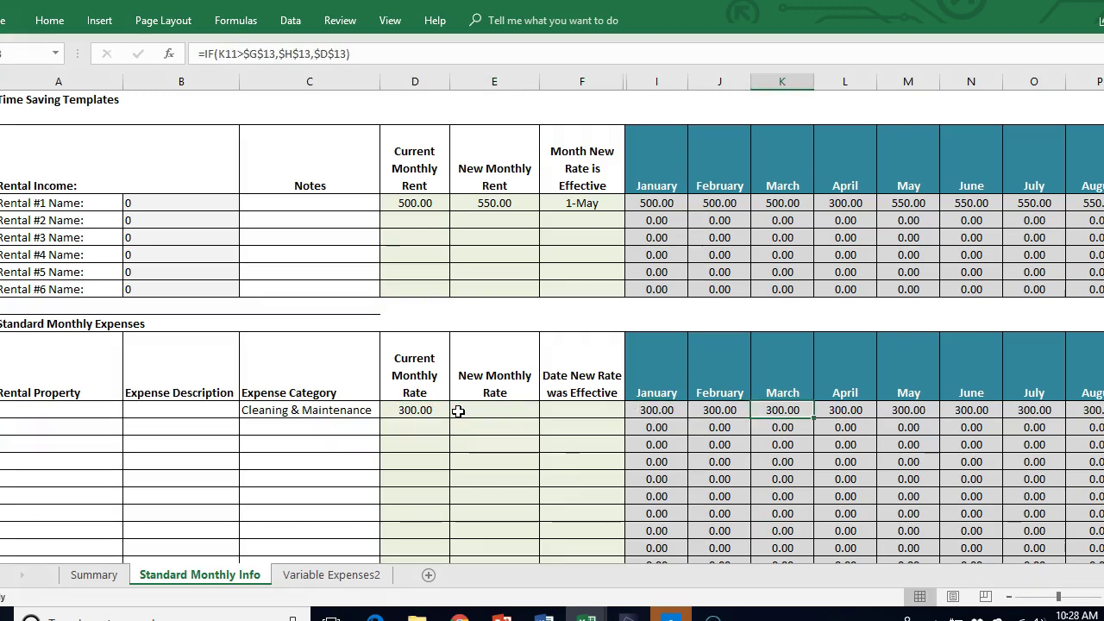
pyautogui.press('Left')
pyautogui.press('Left')
pyautogui.press('Left')
pyautogui.press('Left')
pyautogui.press('Left')
pyautogui.press('Left')
pyautogui.press('Left')
pyautogui.press('Left')
pyautogui.press('Left')
pyautogui.press('Left')
pyautogui.press('Left')
pyautogui.press('Left')
pyautogui.press('Left')
pyautogui.press('Left')
pyautogui.press('Left')
pyautogui.press('Left')
pyautogui.press('Left')
pyautogui.press('Left')
pyautogui.press('Left')
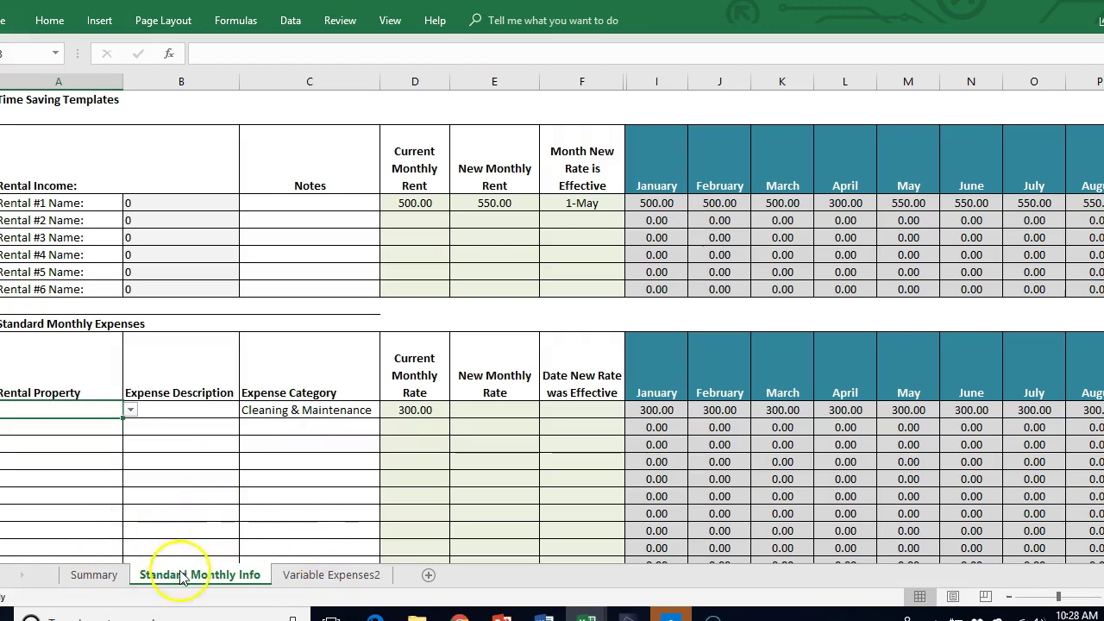
# Step: Examine the annual rental income and expense category totals on the Summary sheet
pyautogui.click(109, 572)
pyautogui.click(475, 221)
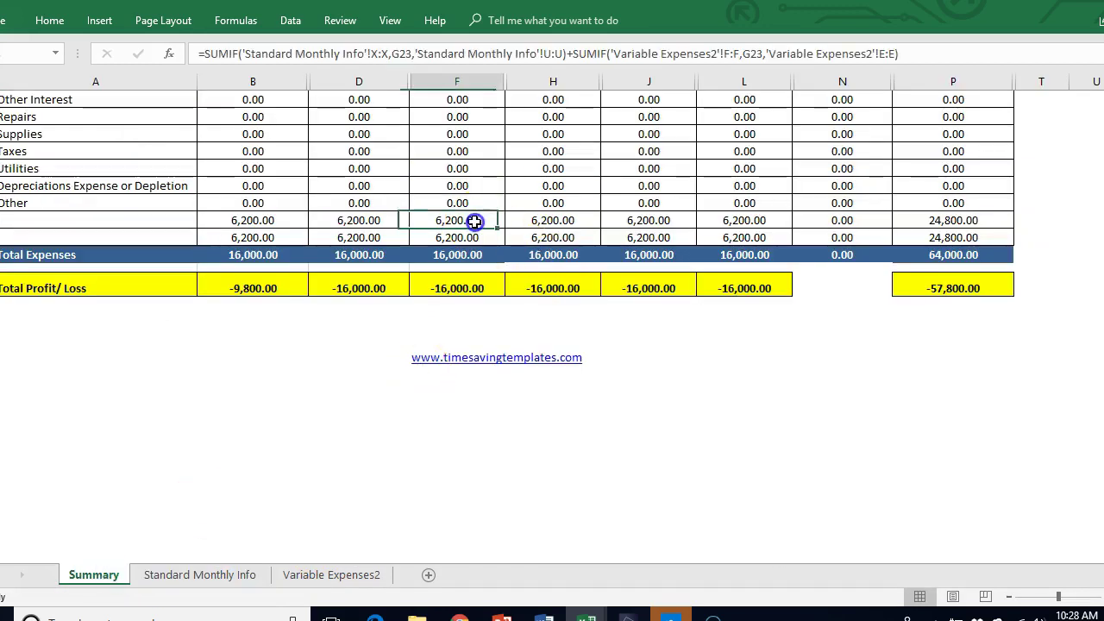
pyautogui.scroll(5, 475, 222)
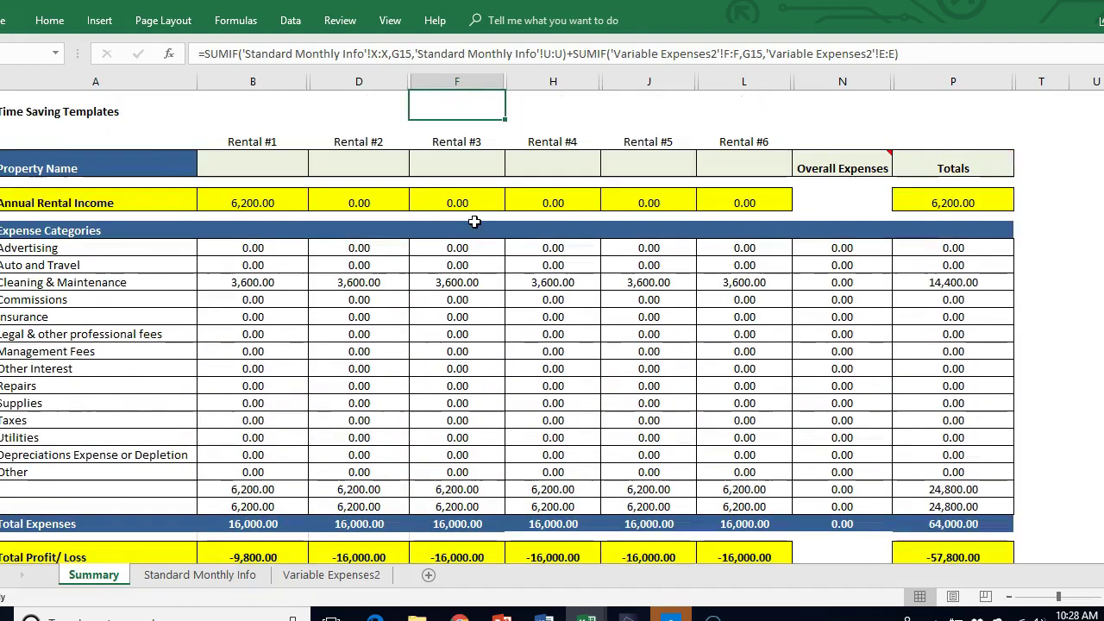
pyautogui.hotkey('ctrl', 'Home')
pyautogui.press('Left')
pyautogui.press('Left')
pyautogui.press('Down')
pyautogui.press('Down')
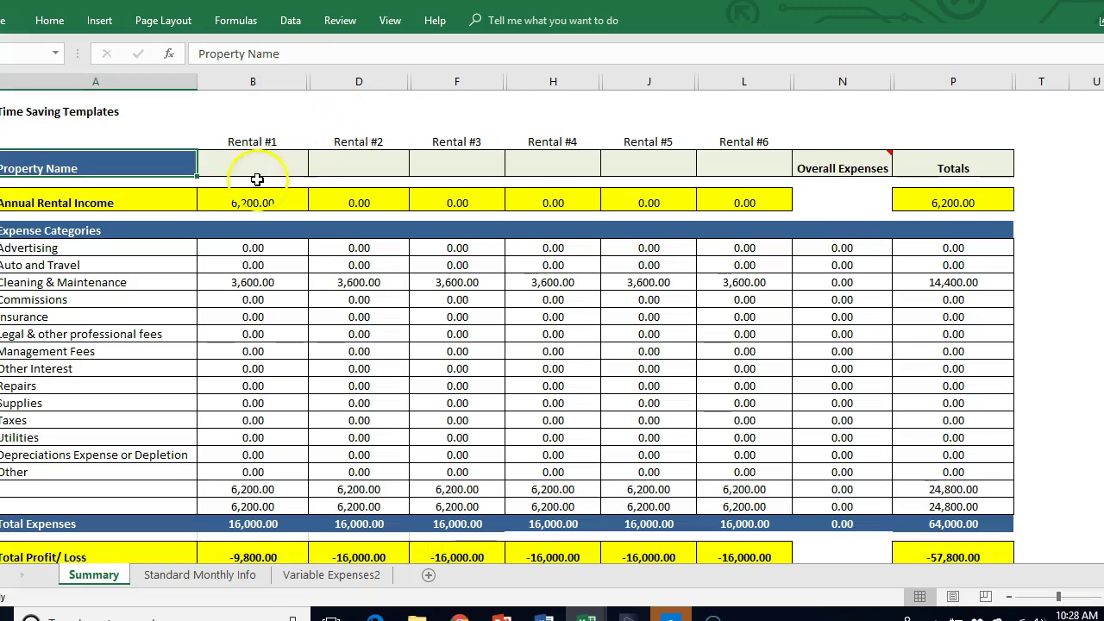
# Step: Enter "example" as Rental #1's property name on the Summary sheet
pyautogui.press('Right')
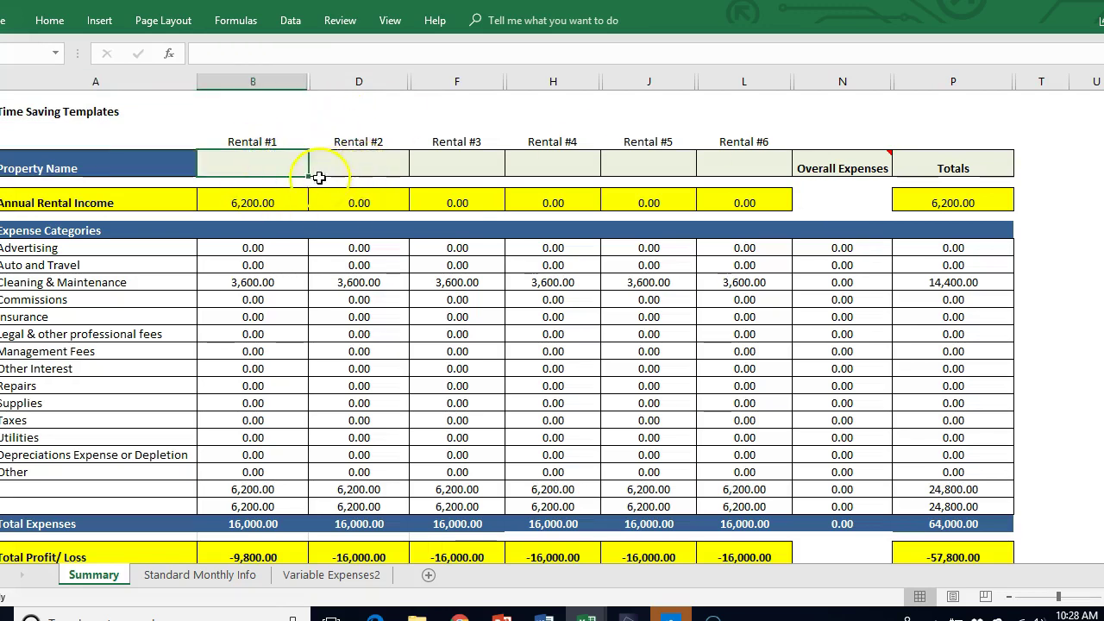
pyautogui.click(373, 578)
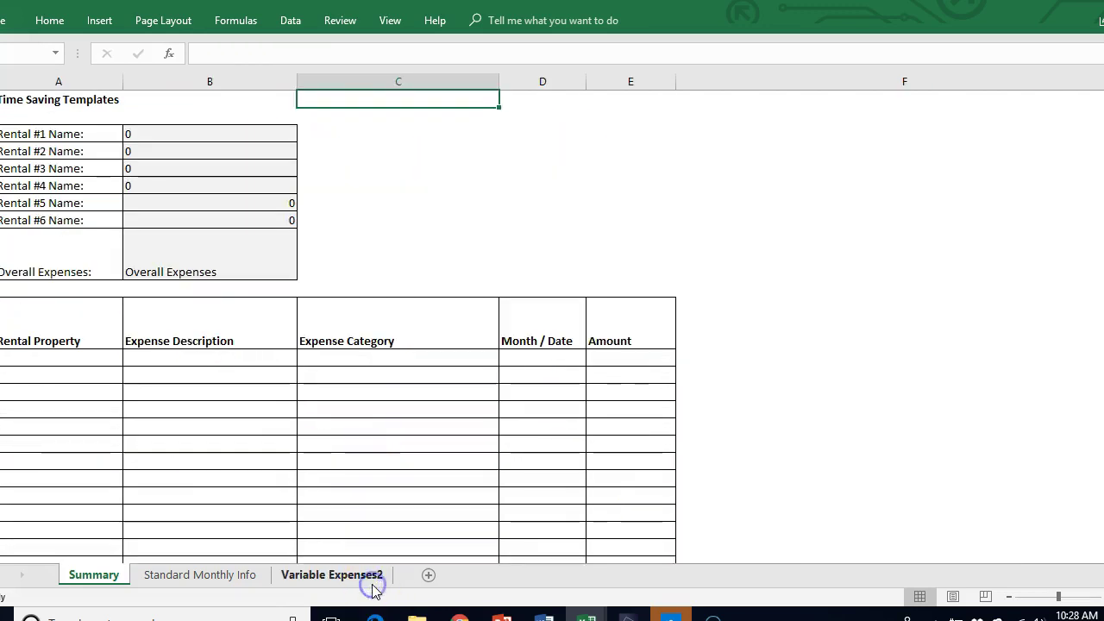
pyautogui.click(120, 579)
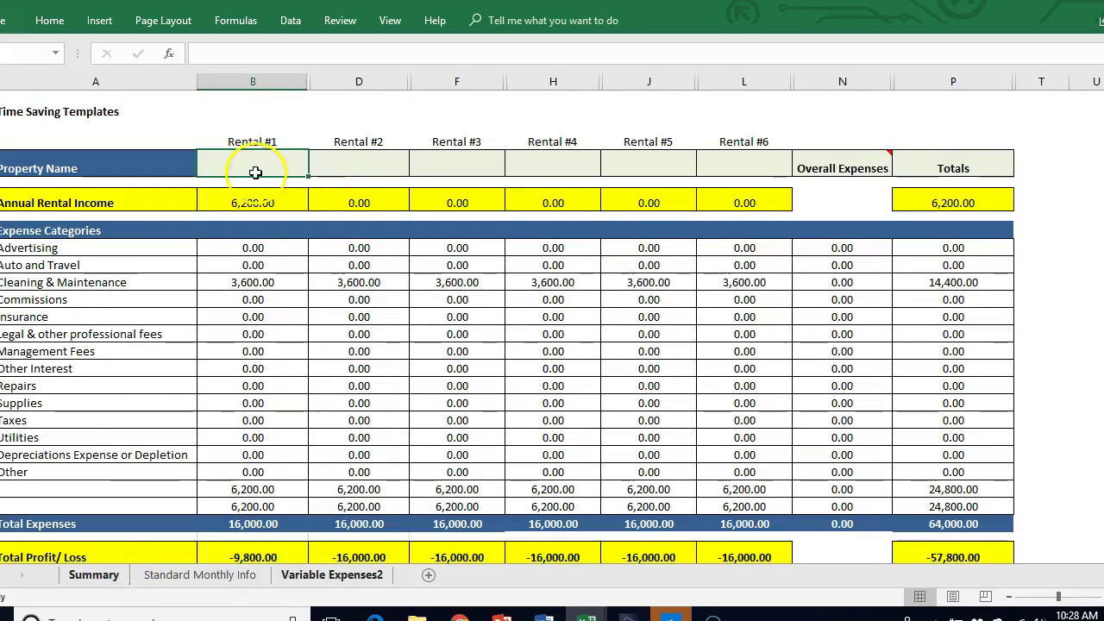
pyautogui.write('examp')
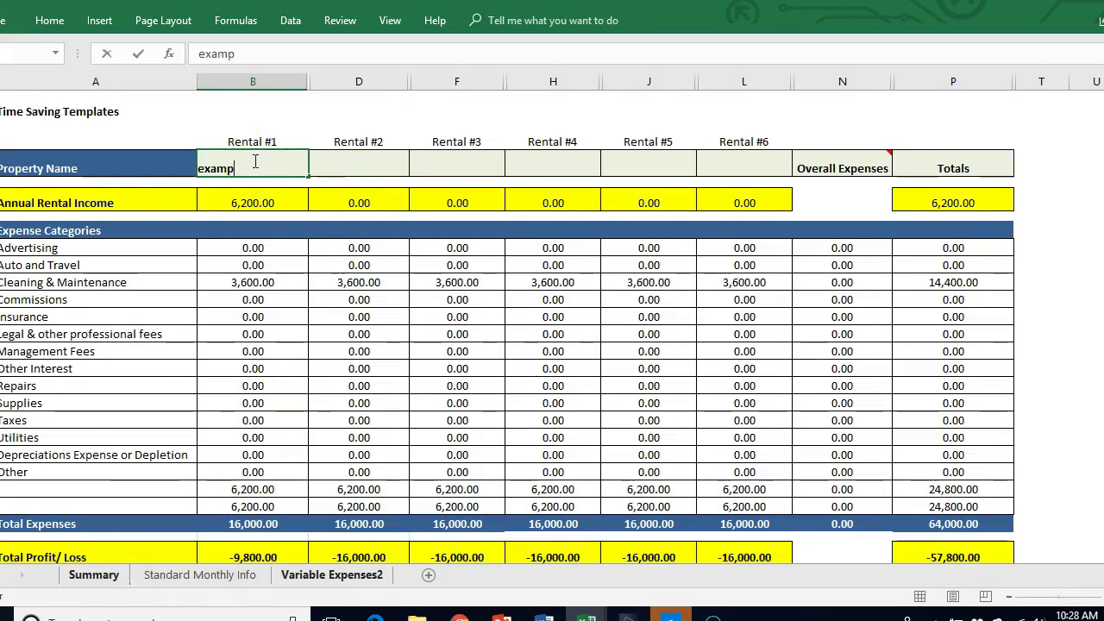
pyautogui.write('le')
pyautogui.click(374, 247)
# Step: On the Variable Expenses2 sheet, assign the property "example" to the second row of the expense table
pyautogui.click(319, 576)
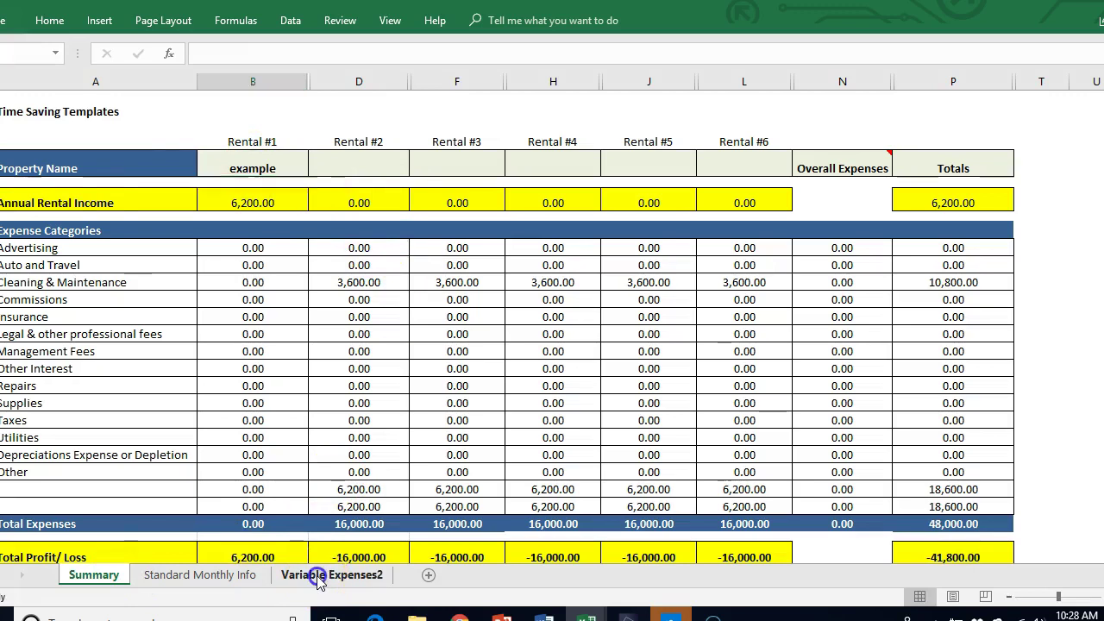
pyautogui.keyDown('ctrl'); pyautogui.click(226, 576); pyautogui.keyUp('ctrl')
pyautogui.click(297, 576)
pyautogui.keyDown('ctrl'); pyautogui.click(254, 577); pyautogui.keyUp('ctrl')
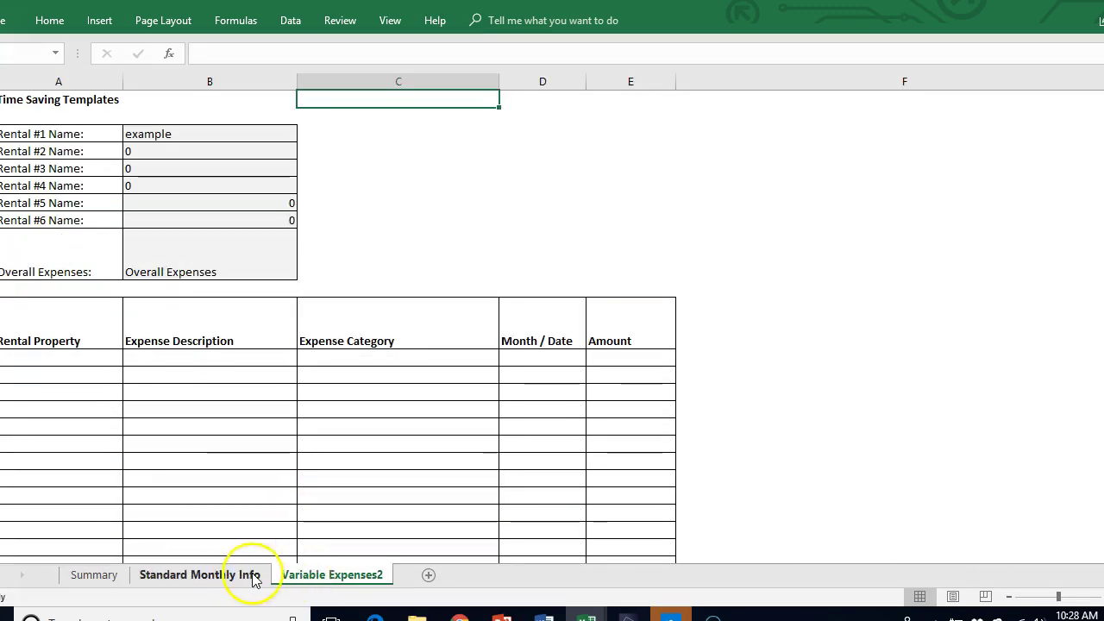
pyautogui.click(324, 575)
pyautogui.click(61, 363)
pyautogui.click(86, 375)
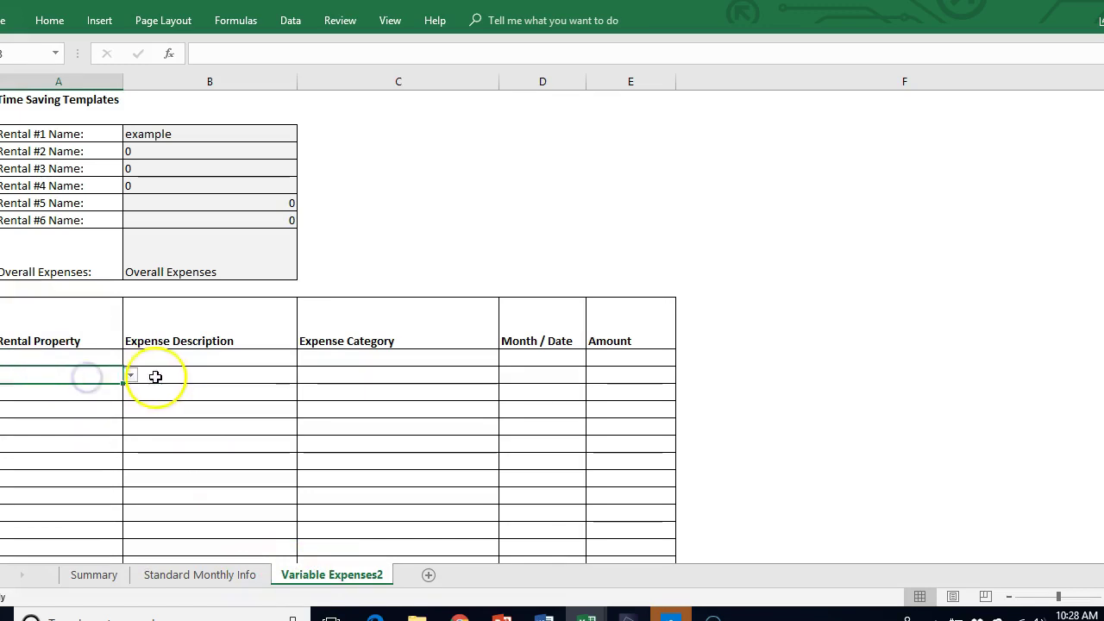
pyautogui.click(130, 376)
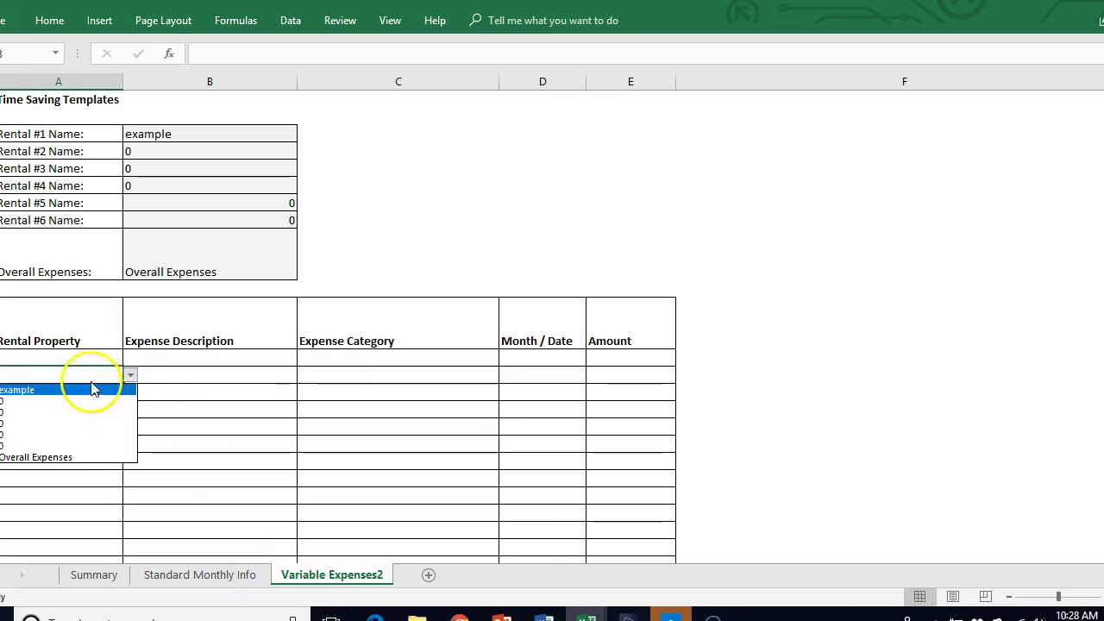
pyautogui.click(95, 389)
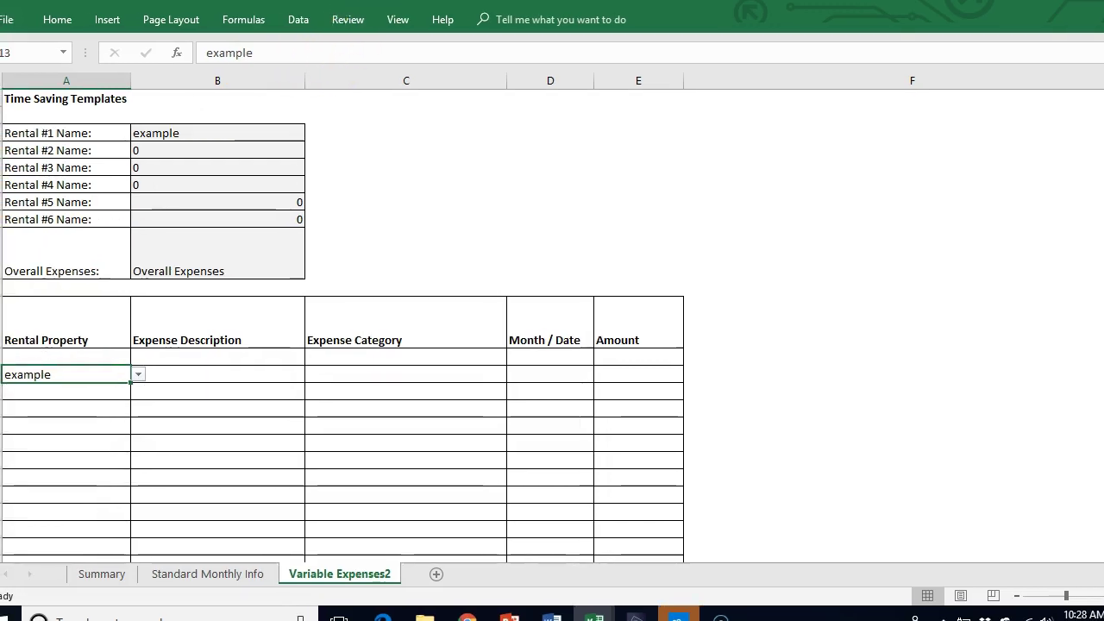
# Step: Set the example property's variable expense category to Auto and Travel and its amount to 50
pyautogui.click(375, 374)
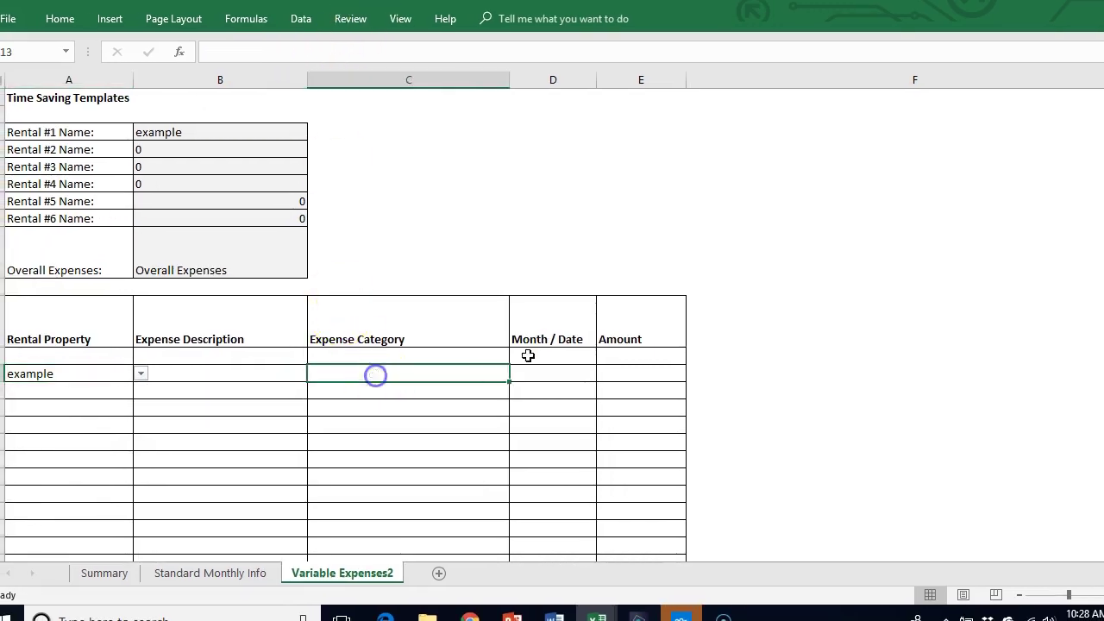
pyautogui.click(520, 373)
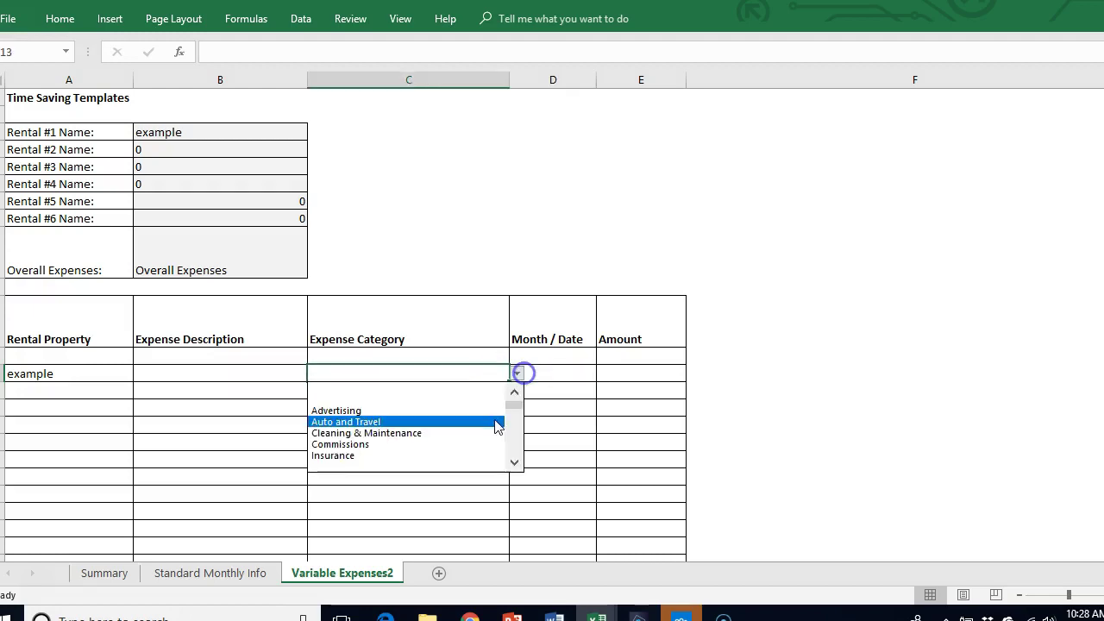
pyautogui.click(480, 422)
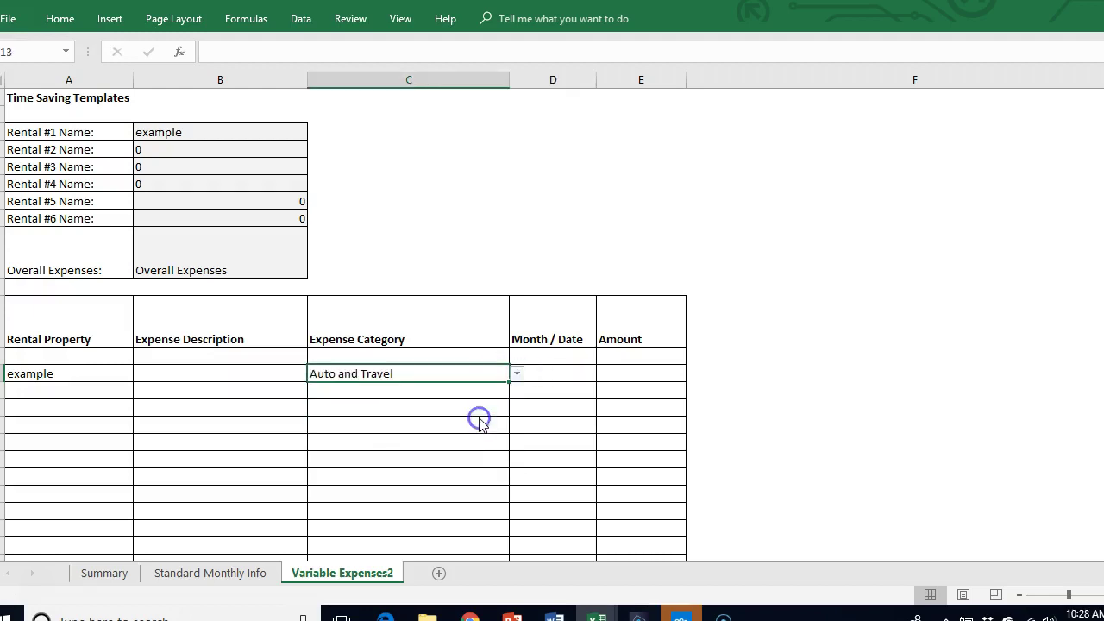
pyautogui.click(640, 376)
pyautogui.write('50')
pyautogui.press('Return')
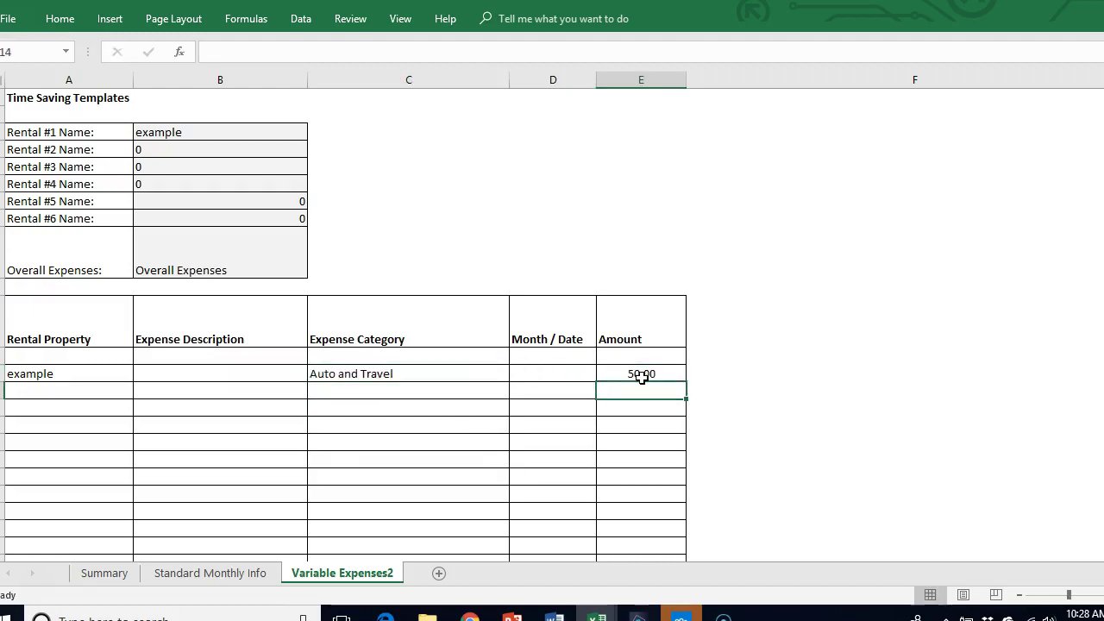
# Step: Examine the Summary sheet's expense figures for each rental, especially the Cleaning & Maintenance row
pyautogui.click(118, 576)
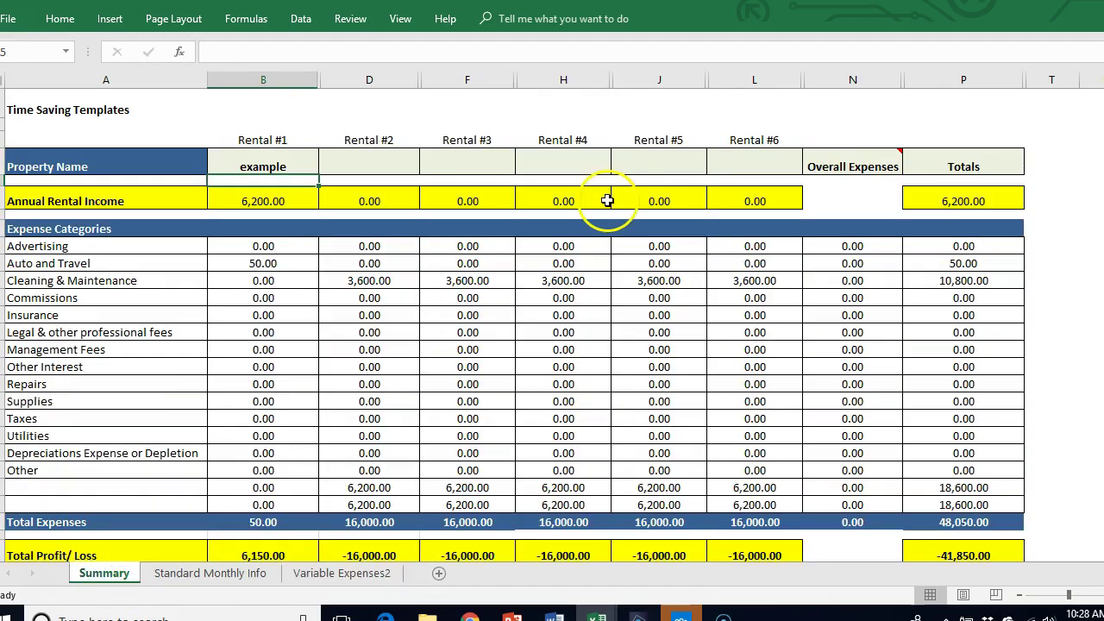
pyautogui.click(405, 162)
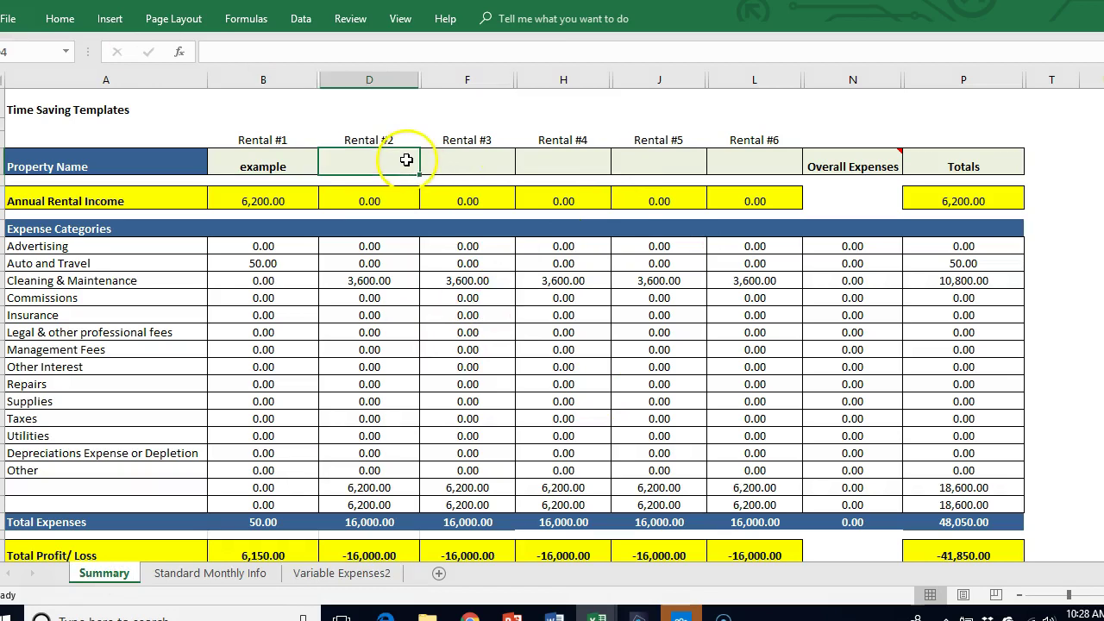
pyautogui.click(405, 281)
pyautogui.press('Right')
pyautogui.press('Right')
pyautogui.press('Right')
pyautogui.press('Right')
pyautogui.press('Left')
pyautogui.press('Left')
pyautogui.press('Left')
pyautogui.press('Left')
pyautogui.press('Left')
pyautogui.press('Right')
# Step: Enter "n" as the property name for both Rental #2 and Rental #3
pyautogui.press('Up')
pyautogui.press('Up')
pyautogui.press('Up')
pyautogui.press('Up')
pyautogui.press('Up')
pyautogui.press('Up')
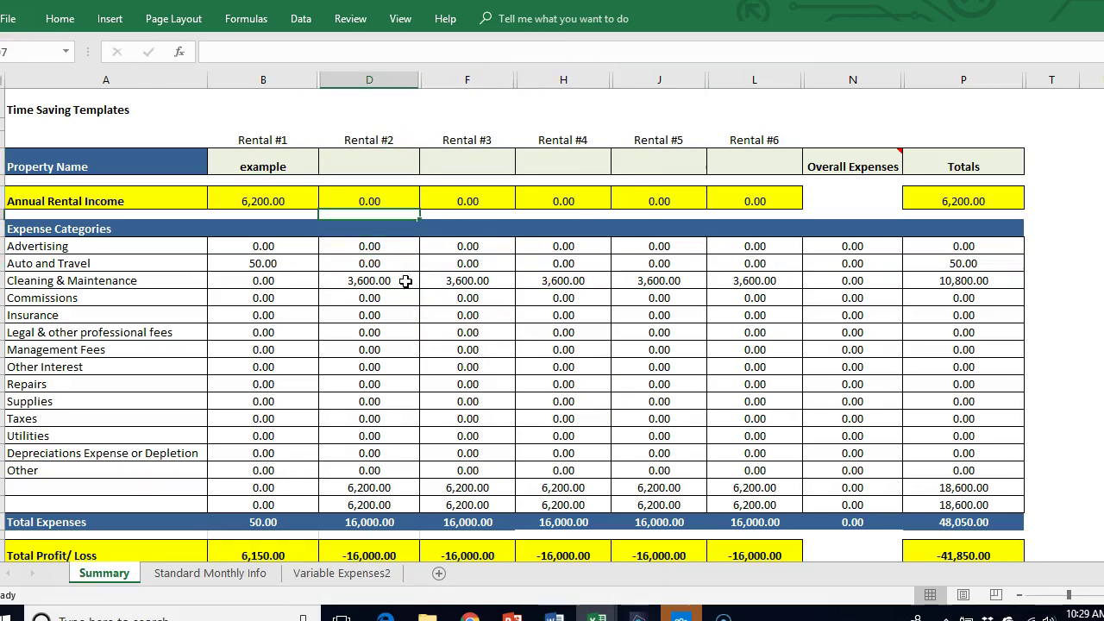
pyautogui.press('Up')
pyautogui.write('n')
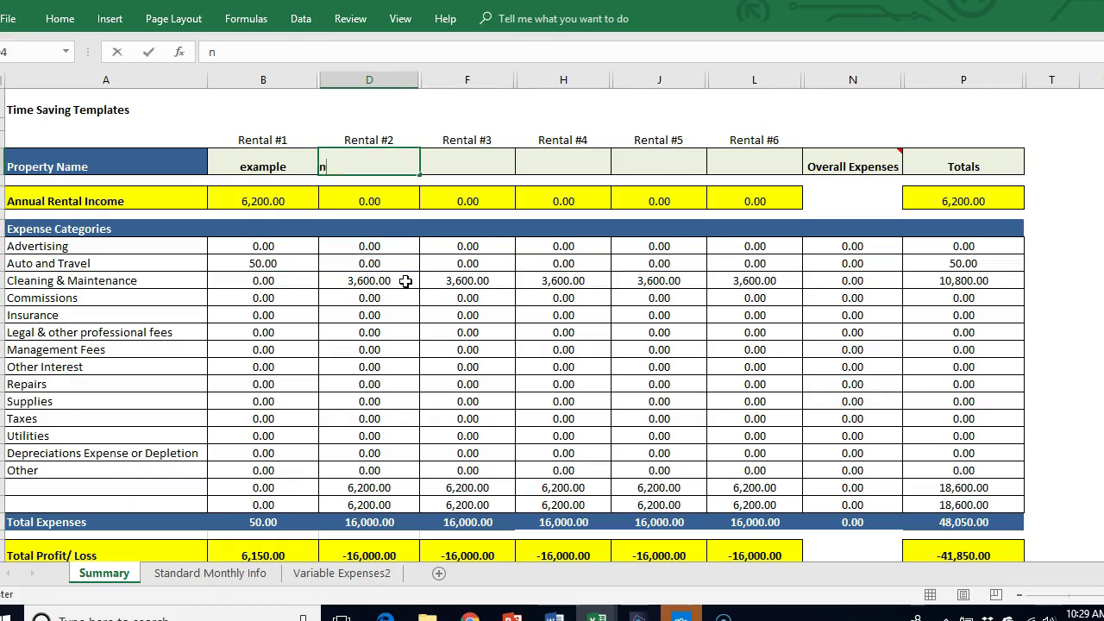
pyautogui.press('Right')
pyautogui.write('n')
pyautogui.press('Right')
pyautogui.press('Left')
pyautogui.press('Right')
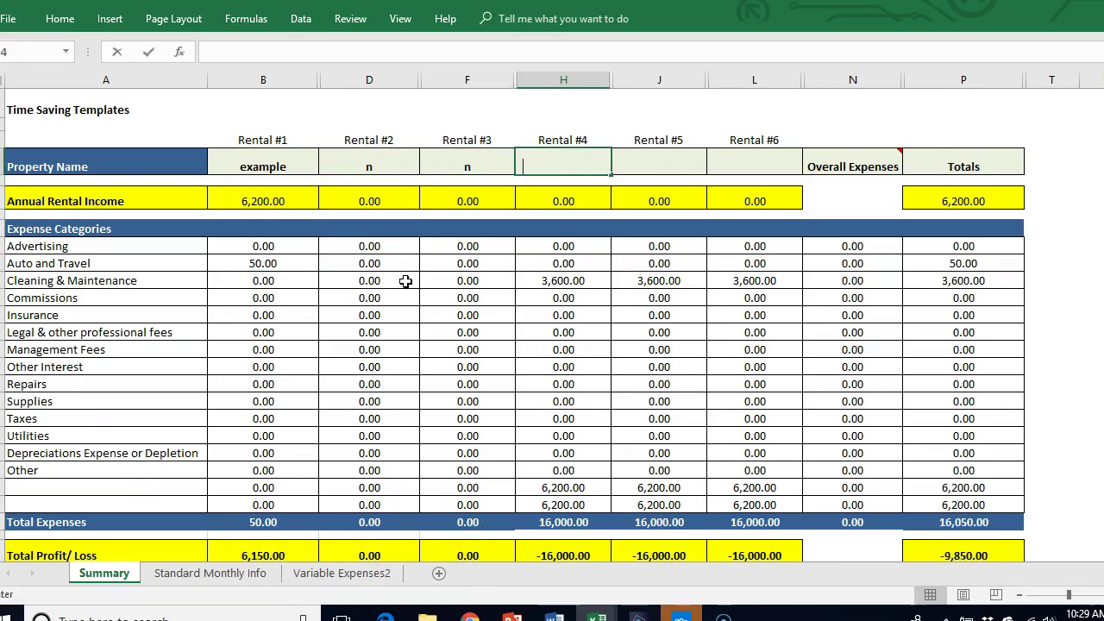
pyautogui.press('Right')
pyautogui.press('Right')
# Step: Switch to the PowerPoint presentation and review the slides on 3 – 6 long-term rental properties and on VRBO & Airbnb imports
pyautogui.hotkey('alt', 'Tab')
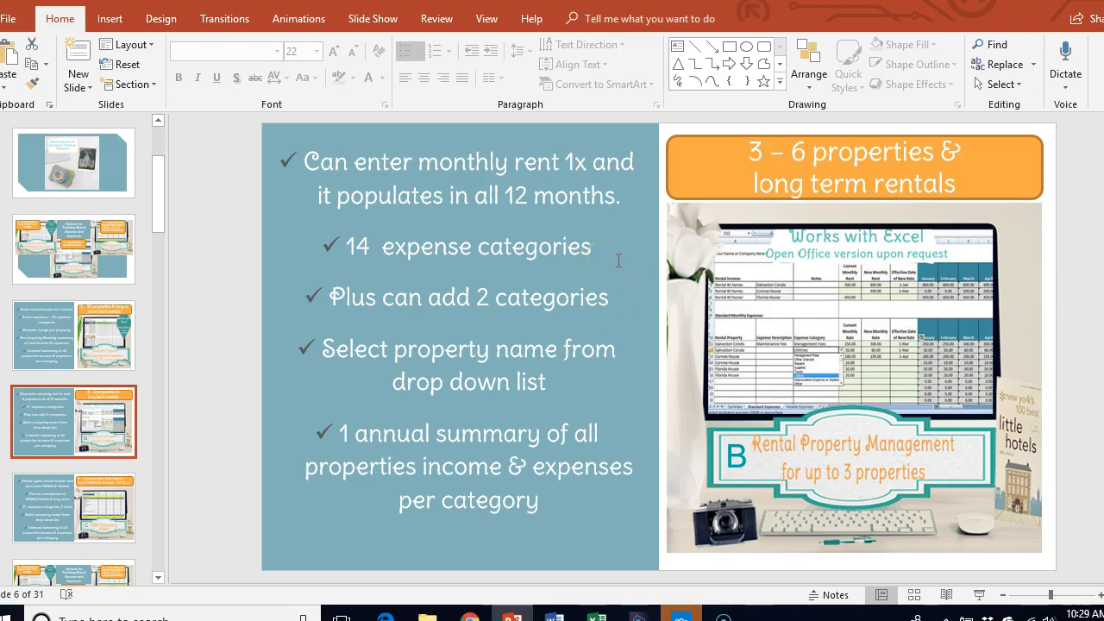
pyautogui.press('Down')
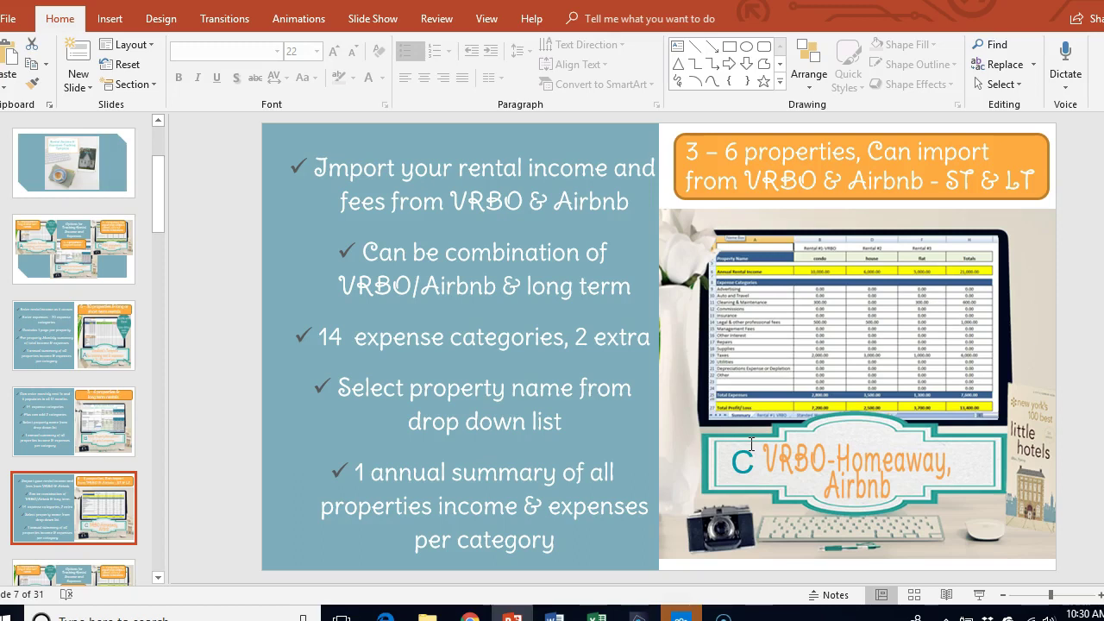
# Step: Switch to the Excel workbook for five properties with four VRBO & Airbnb rentals and review the Summary sheet's Rental #1 heading and property name cell
pyautogui.click(722, 440)
pyautogui.click(595, 614)
pyautogui.click(913, 540)
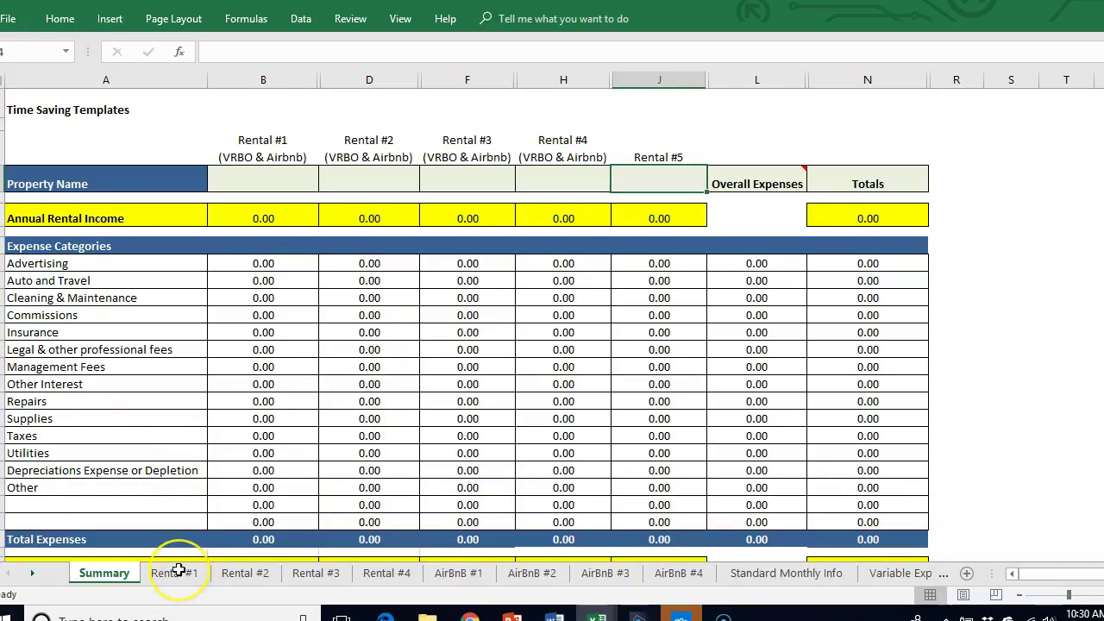
pyautogui.click(276, 148)
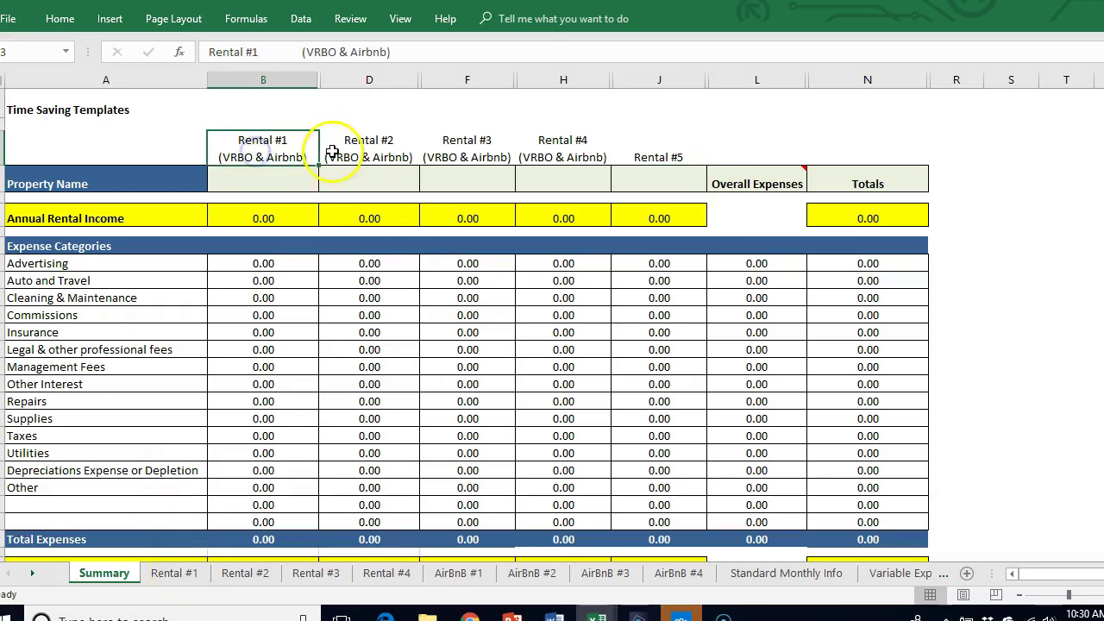
pyautogui.click(247, 179)
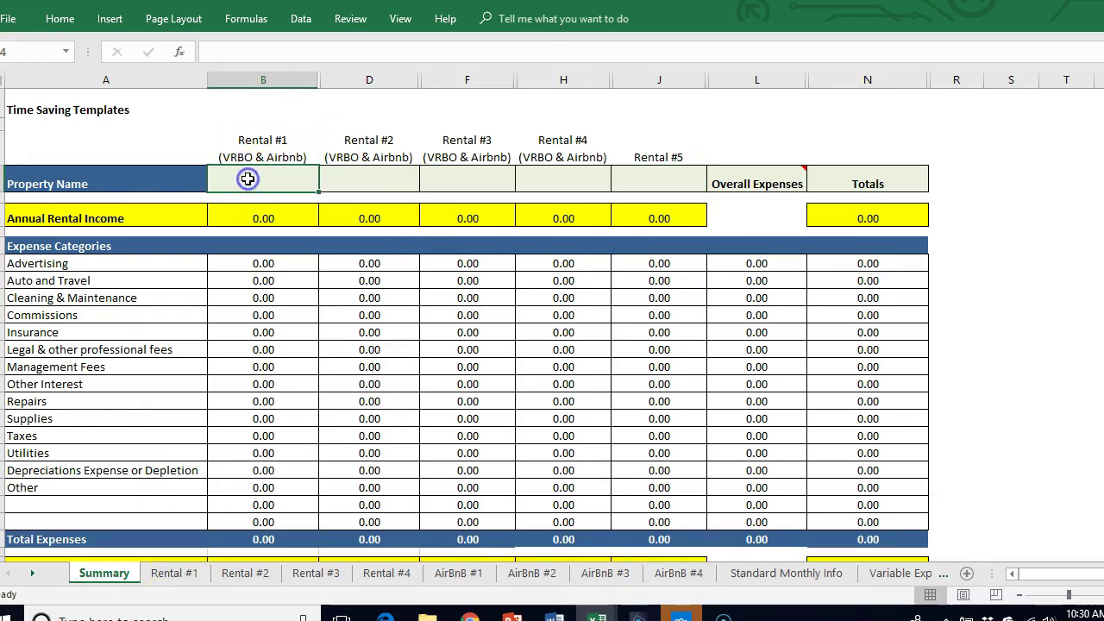
# Step: Review the CSV import headers on the Rental #1 and AirBnB #1 sheets, and return to the Summary sheet
pyautogui.click(176, 572)
pyautogui.click(24, 178)
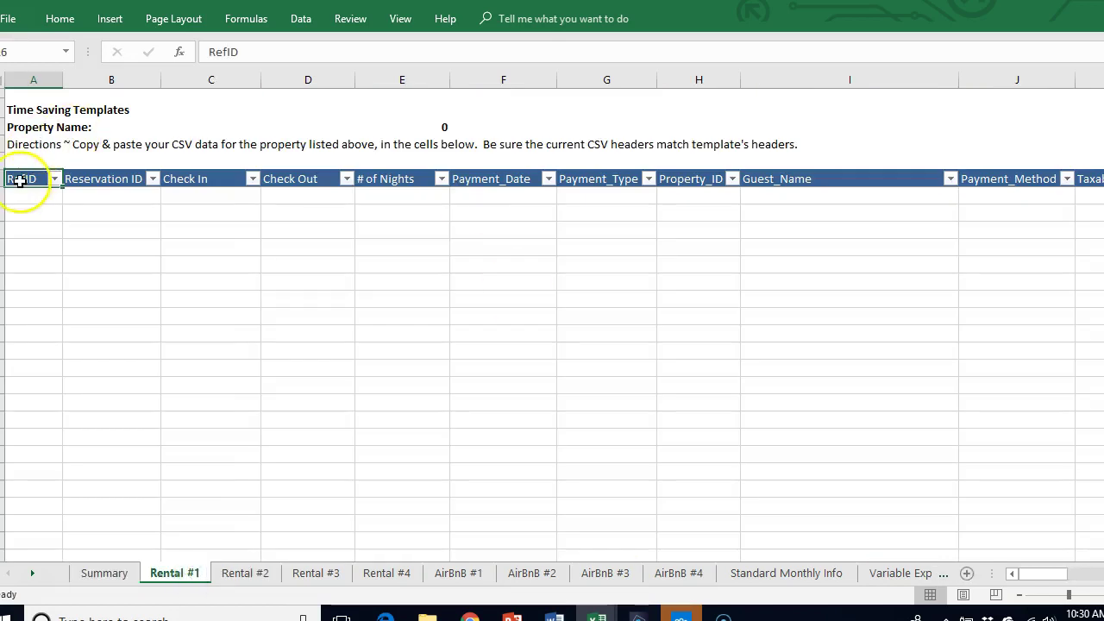
pyautogui.click(22, 196)
pyautogui.click(173, 573)
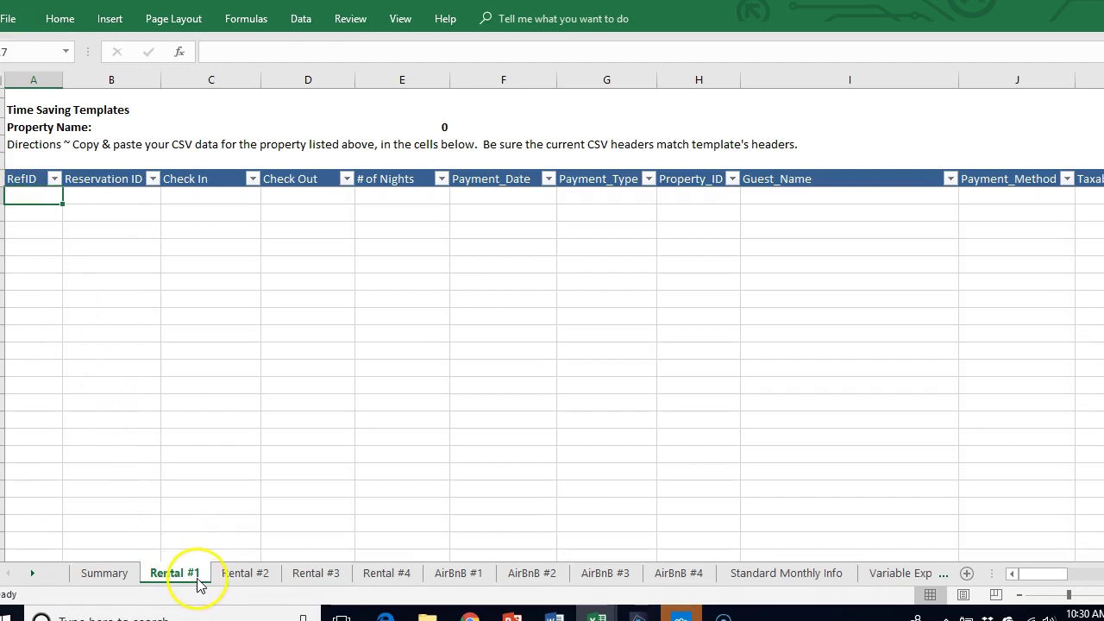
pyautogui.click(472, 577)
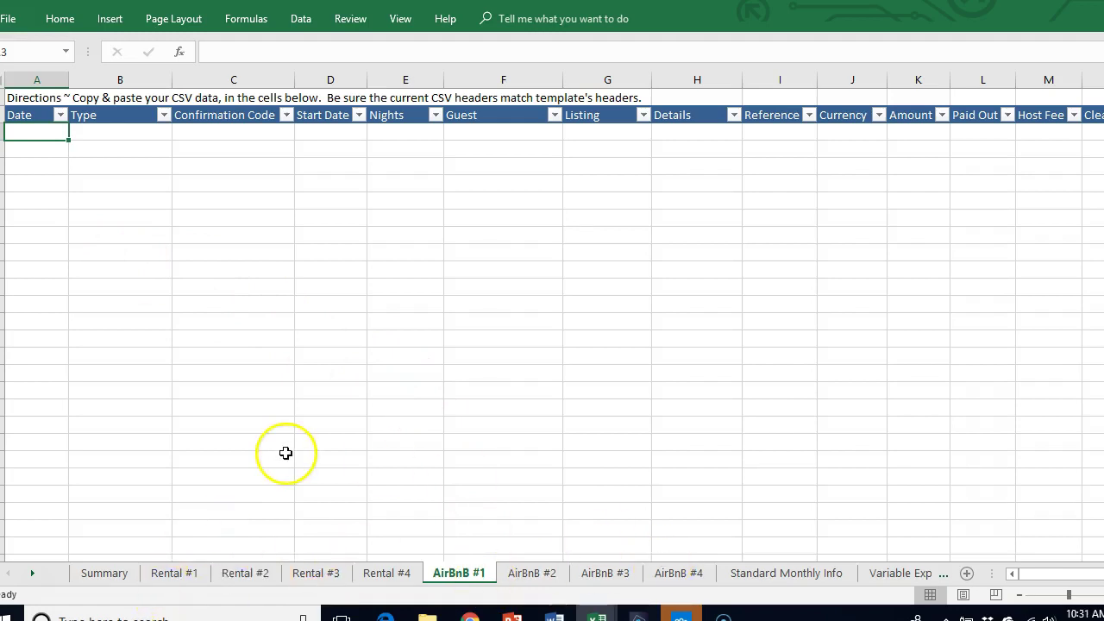
pyautogui.click(90, 572)
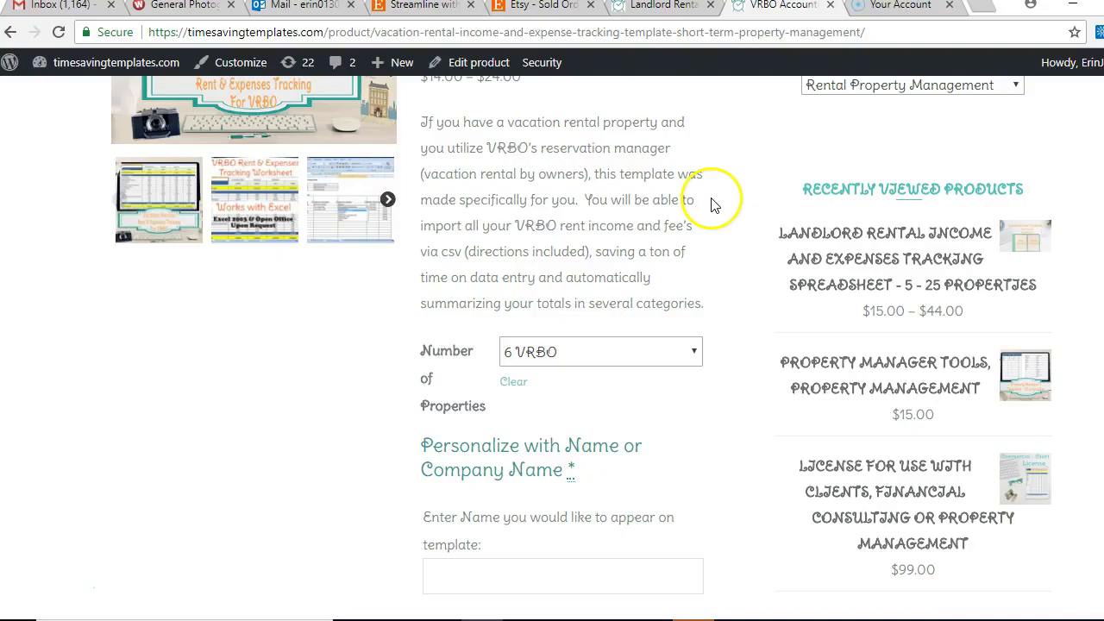
# Step: Review the Number of Properties options on the VRBO template's product page in the browser, leaving 6 VRBO selected
pyautogui.click(695, 356)
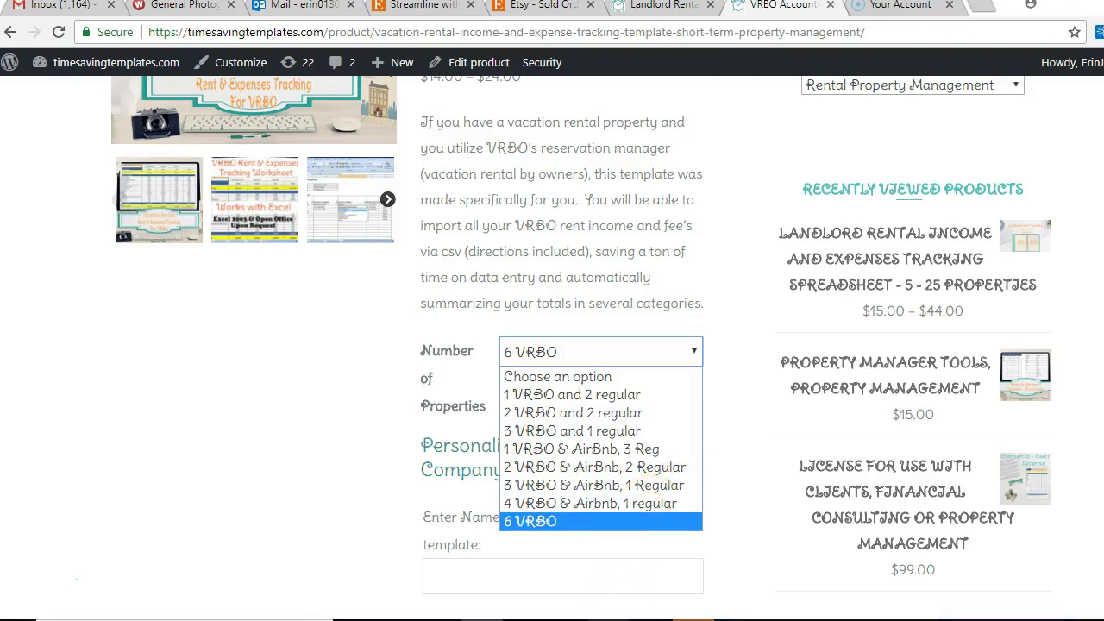
pyautogui.moveTo(582, 617)
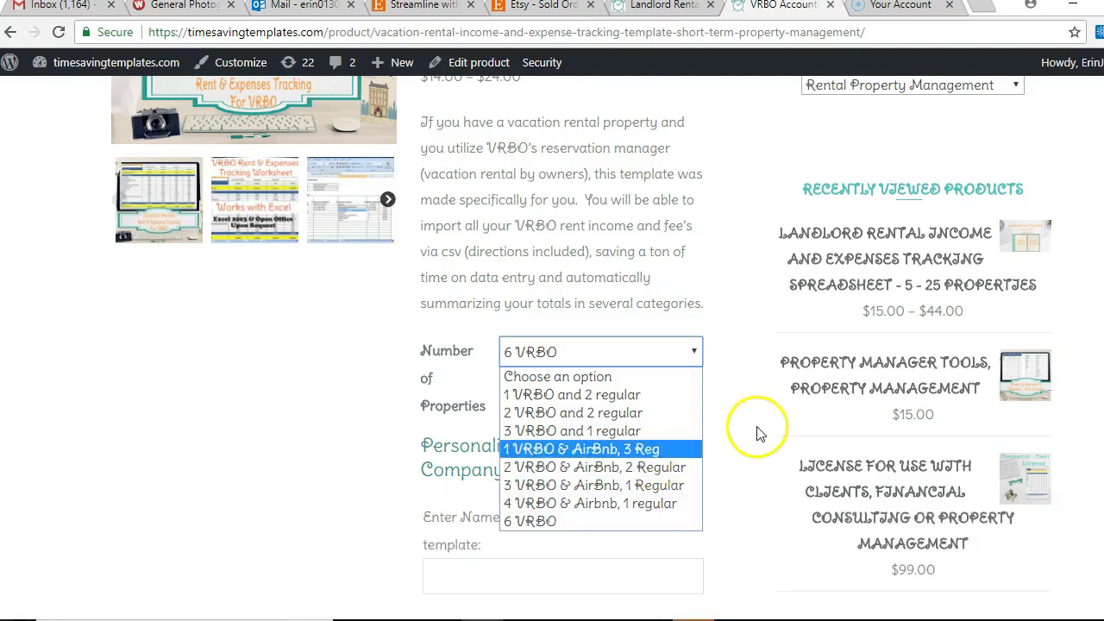
pyautogui.click(667, 522)
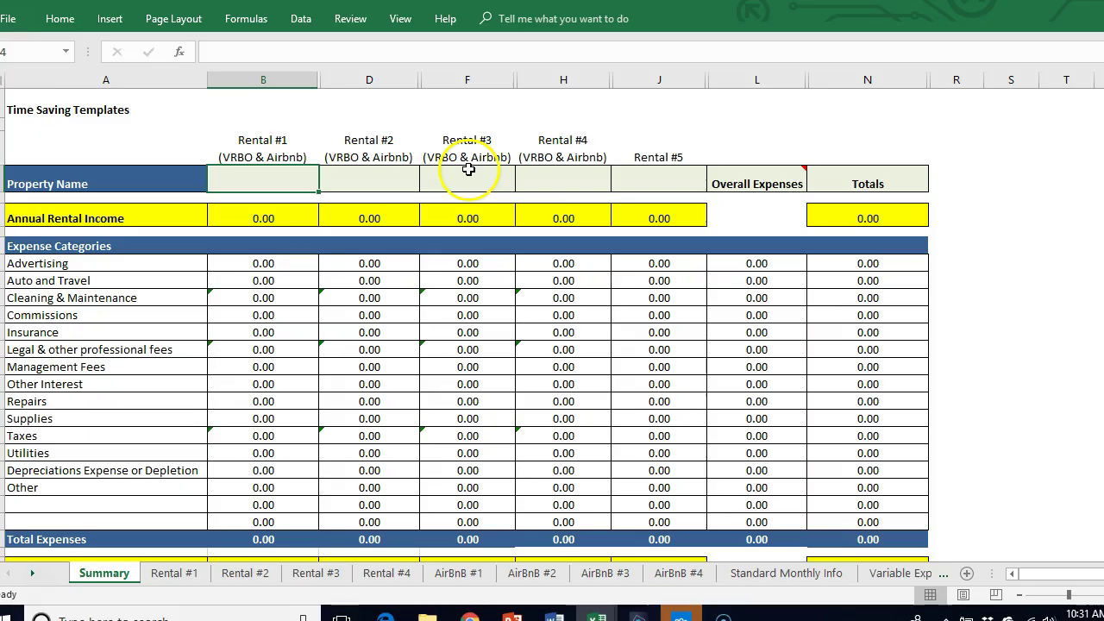
# Step: Inspect the Current Monthly Rent cells on the Standard Monthly Info sheet and the Rental Property choices on the Variable Expenses sheet
pyautogui.click(748, 595)
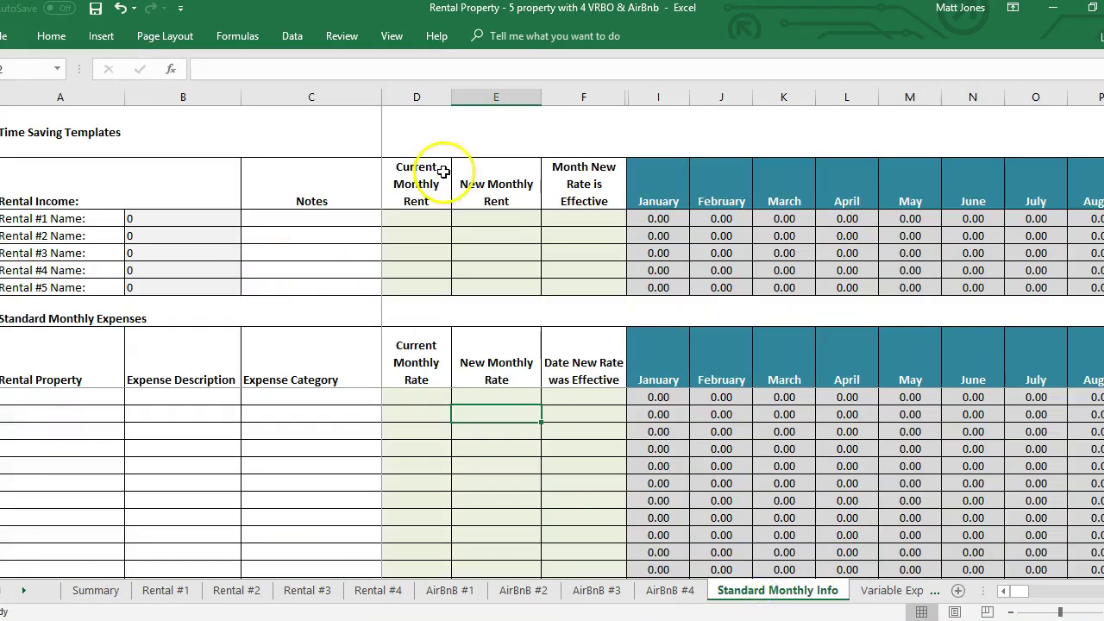
pyautogui.click(443, 220)
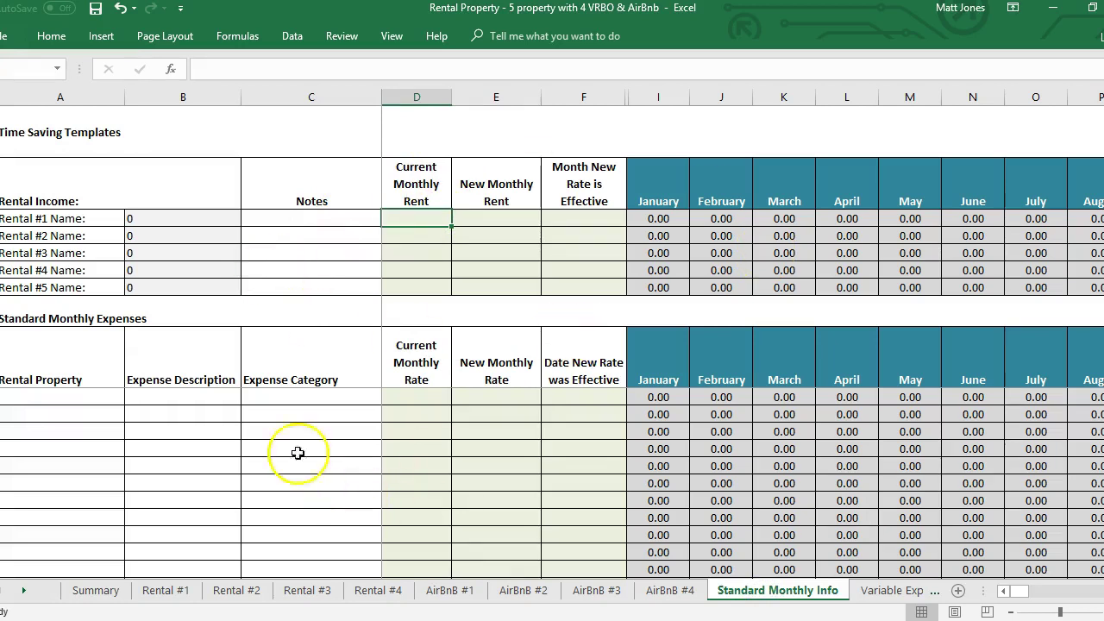
pyautogui.click(898, 592)
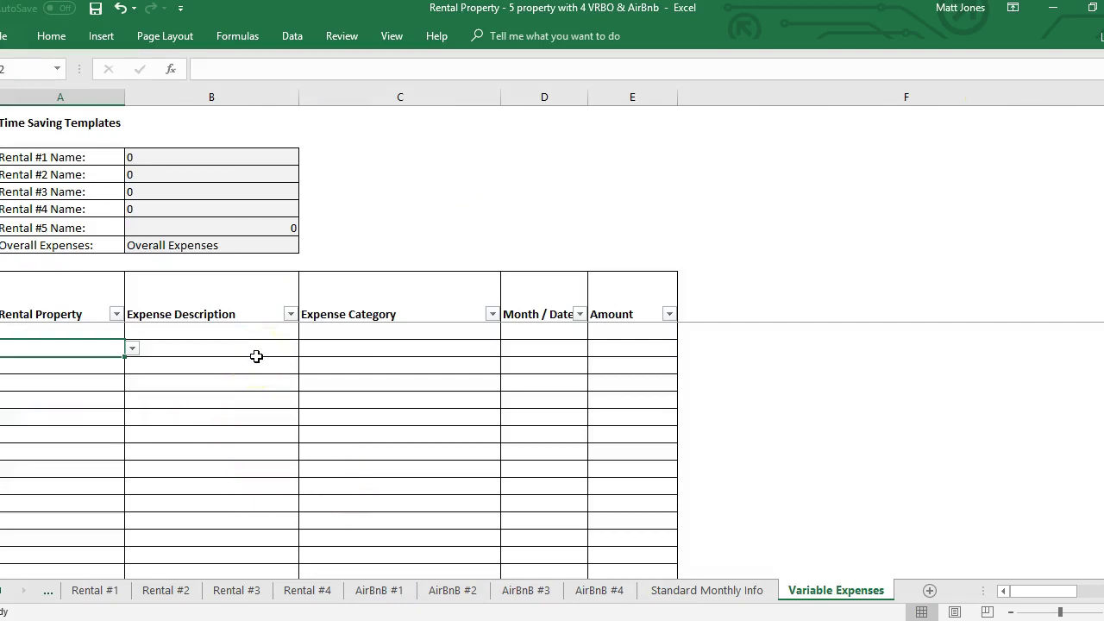
pyautogui.click(132, 349)
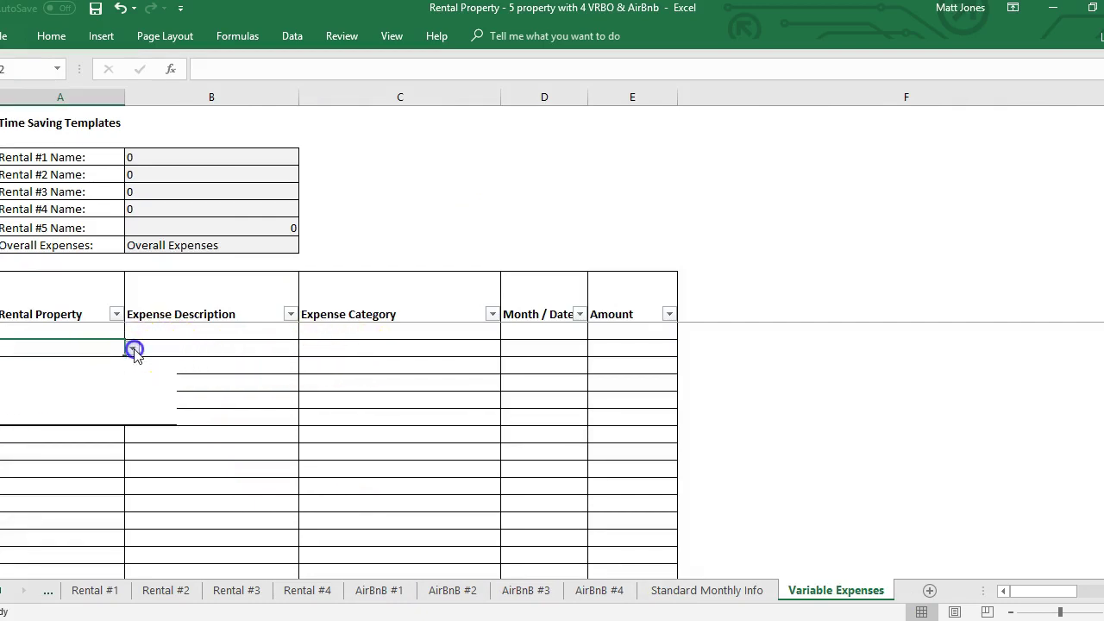
pyautogui.click(265, 343)
# Step: Look across the Property Name row on the Summary sheet, and switch back to the PowerPoint slide on VRBO & Airbnb imports
pyautogui.click(138, 588)
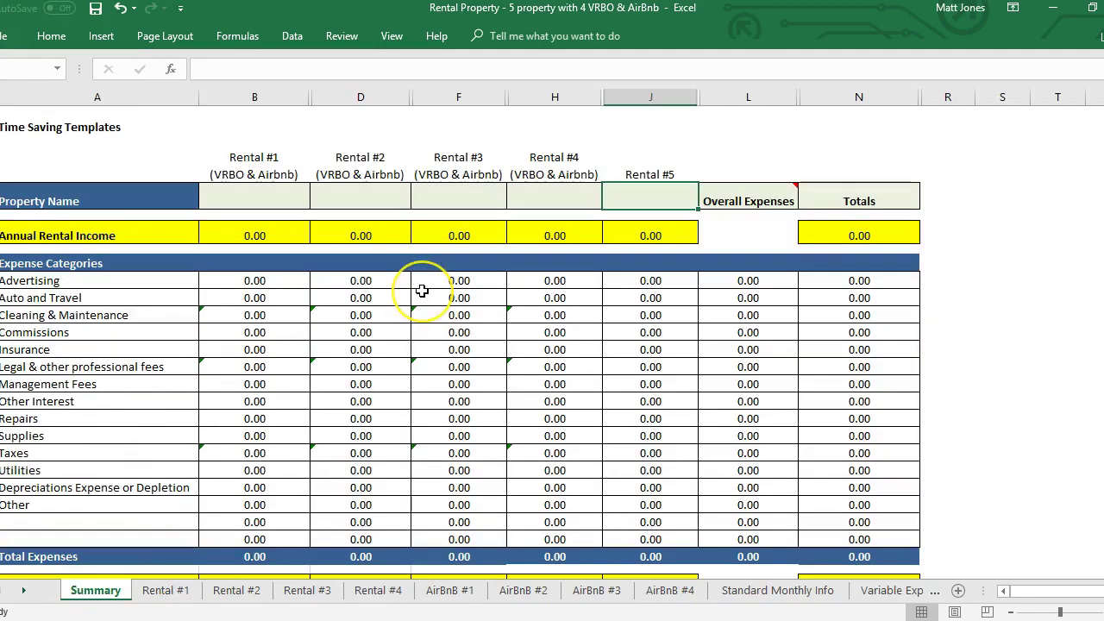
pyautogui.press('Left')
pyautogui.press('Left')
pyautogui.press('Left')
pyautogui.press('Left')
pyautogui.press('Left')
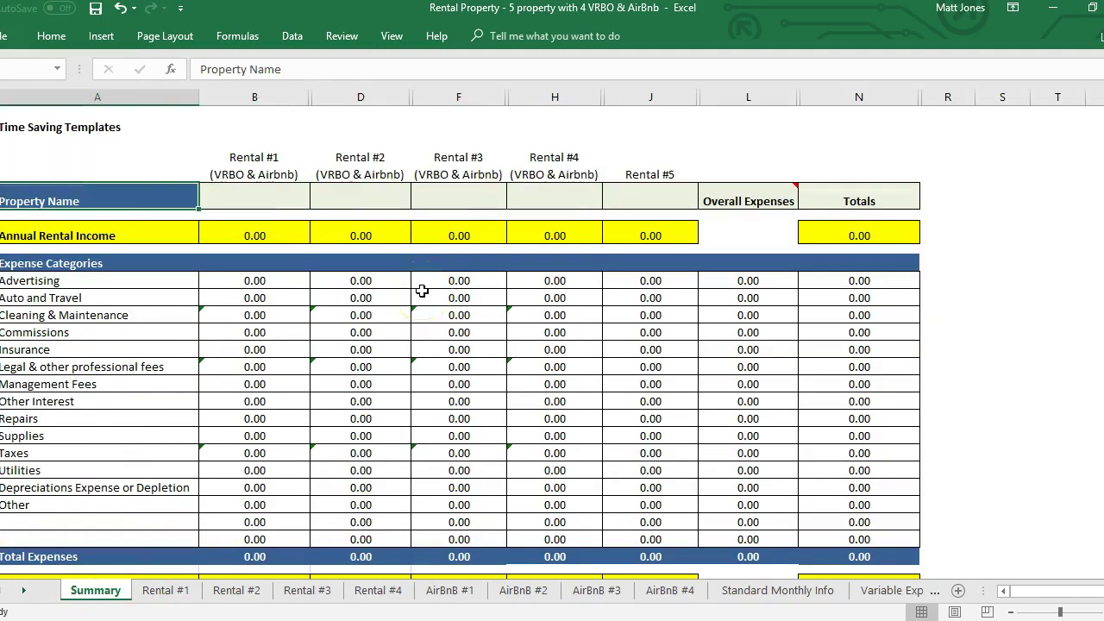
pyautogui.hotkey('alt', 'Tab')
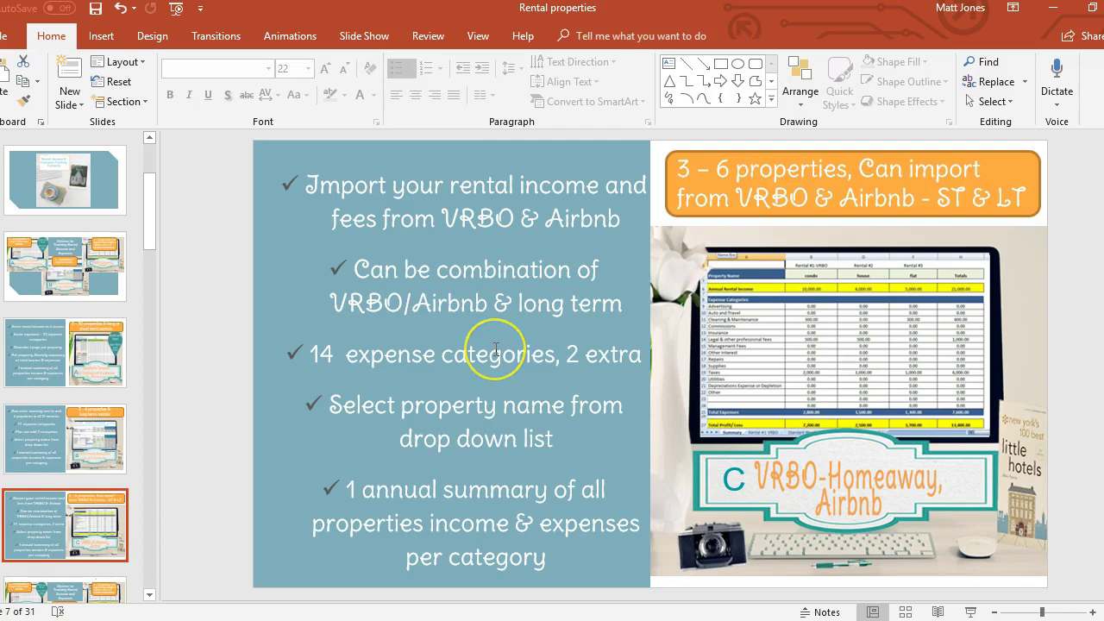